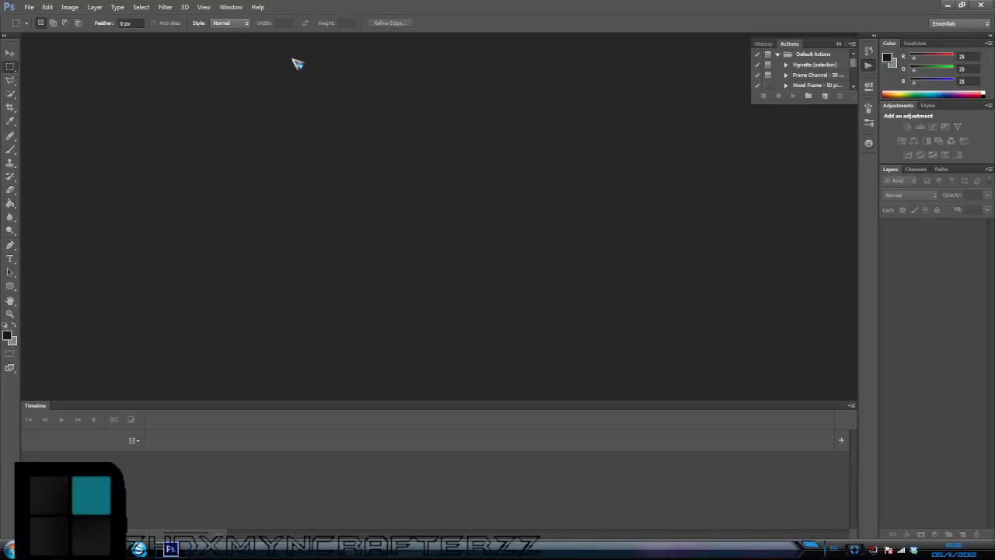
{"action": "key", "text": "alt+F9"}
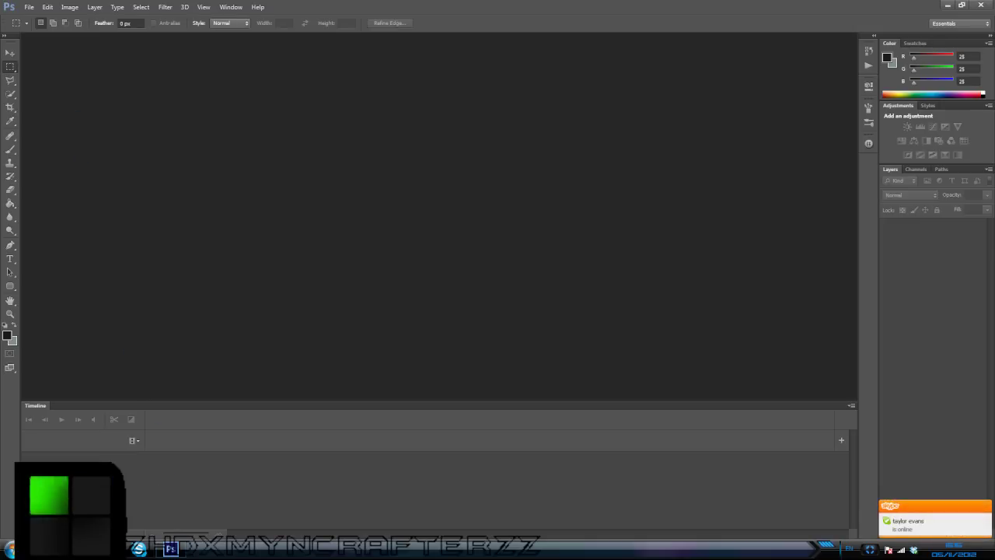
Collapse the Actions panel into the dock and bring up Google Chrome on google.co.uk
{"action": "left_click", "coordinate": [139, 549]}
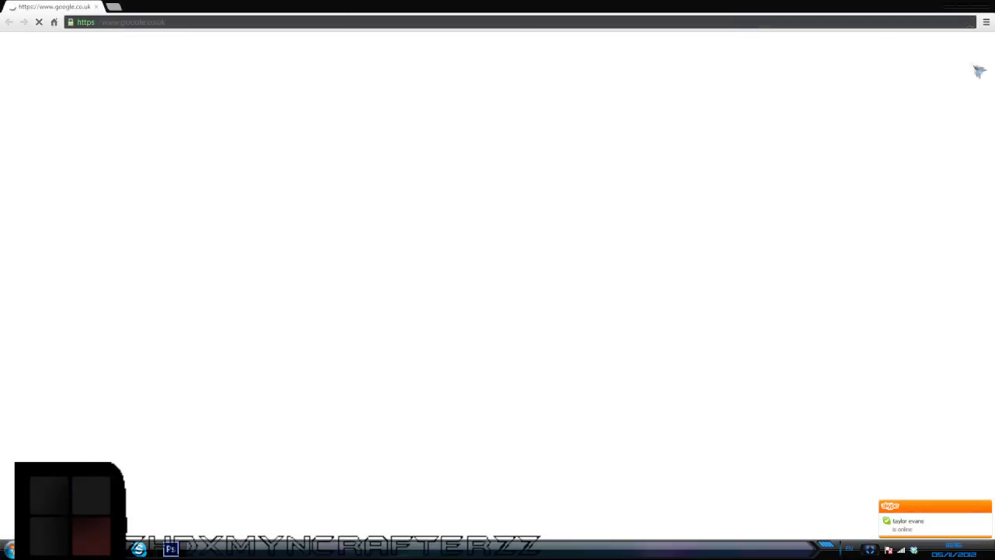
Open a YouTube tutorial page from Chrome's browsing history
{"action": "left_click", "coordinate": [986, 21]}
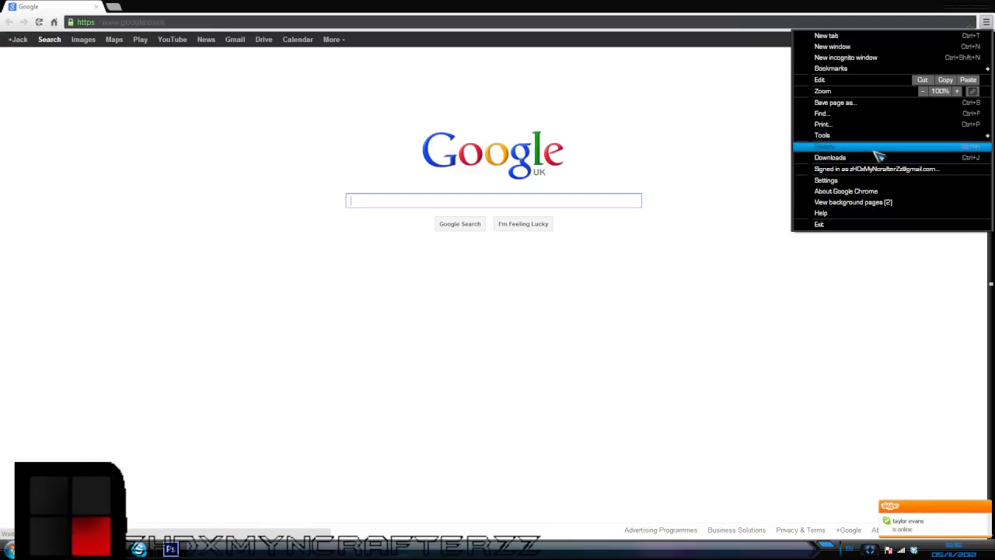
{"action": "left_click", "coordinate": [879, 147]}
{"action": "left_click", "coordinate": [194, 129]}
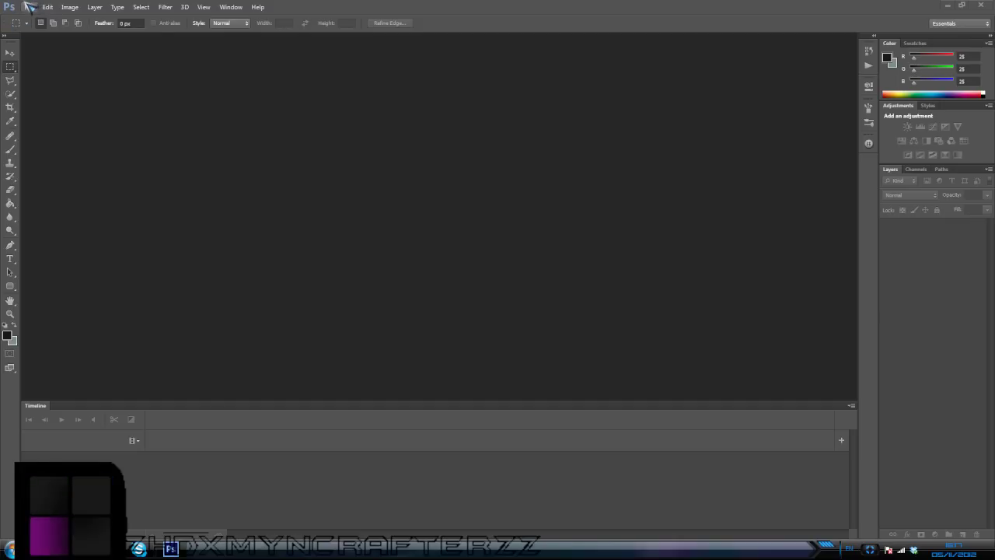
Create a new white document, Untitled-1, 500 px wide by 300 px high
{"action": "left_click", "coordinate": [28, 7]}
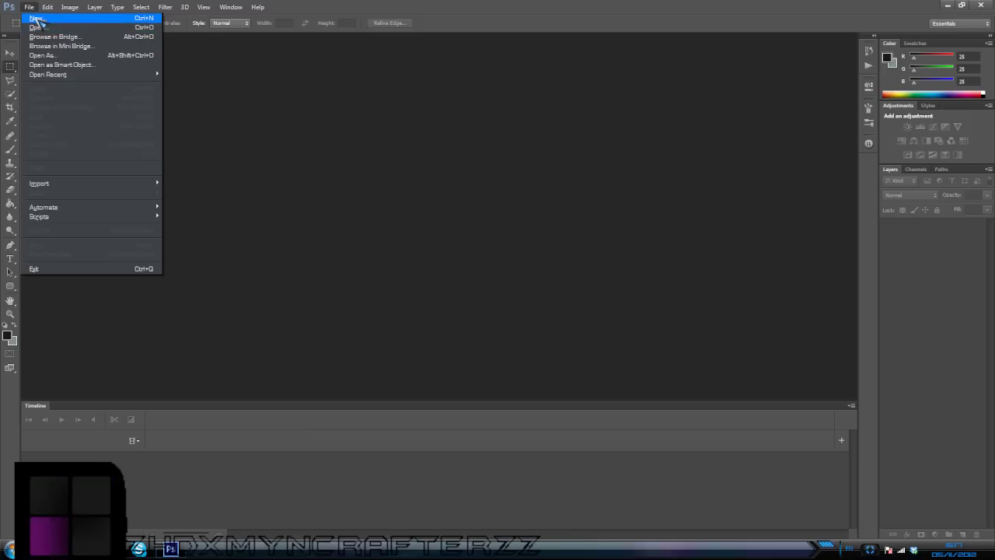
{"action": "left_click", "coordinate": [36, 18]}
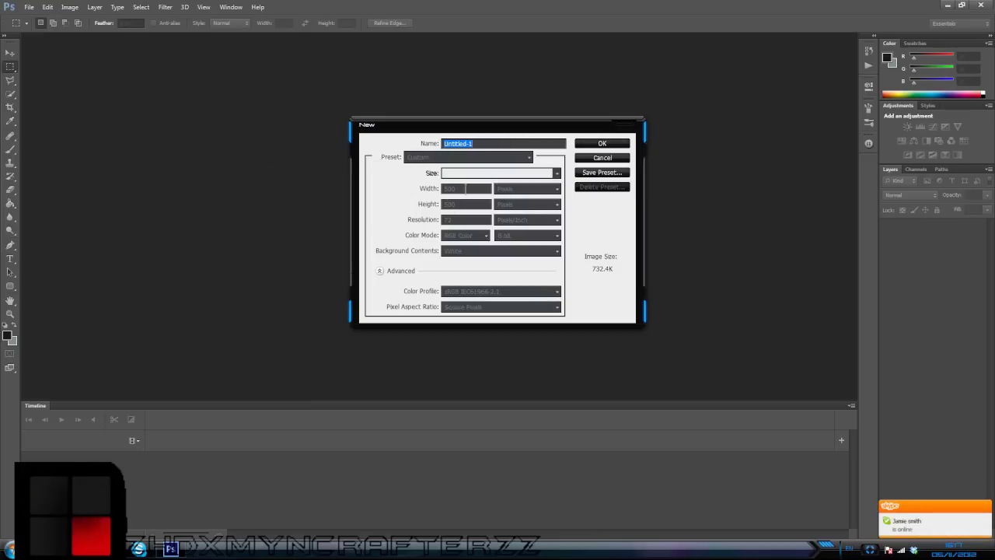
{"action": "left_click", "coordinate": [477, 187]}
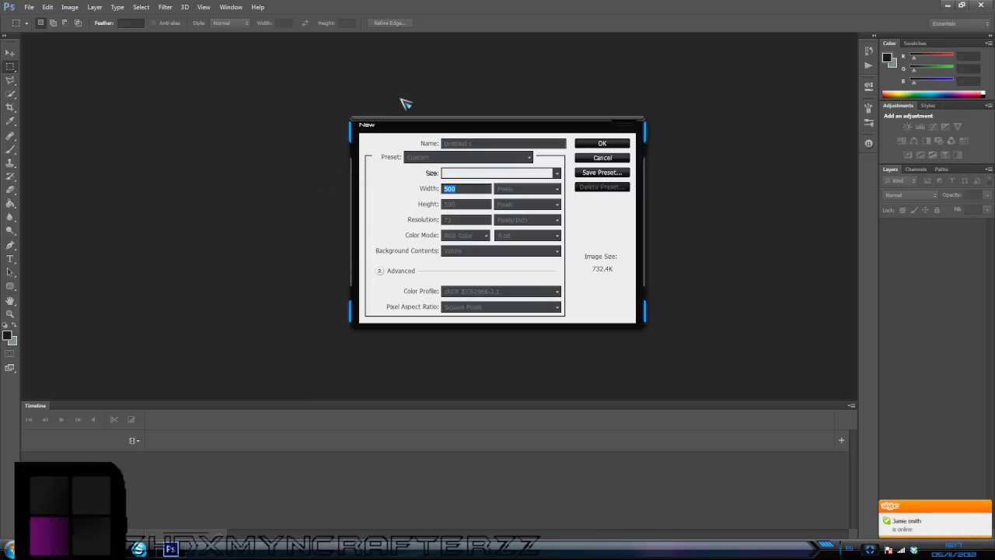
{"action": "key", "text": "Tab"}
{"action": "type", "text": "300"}
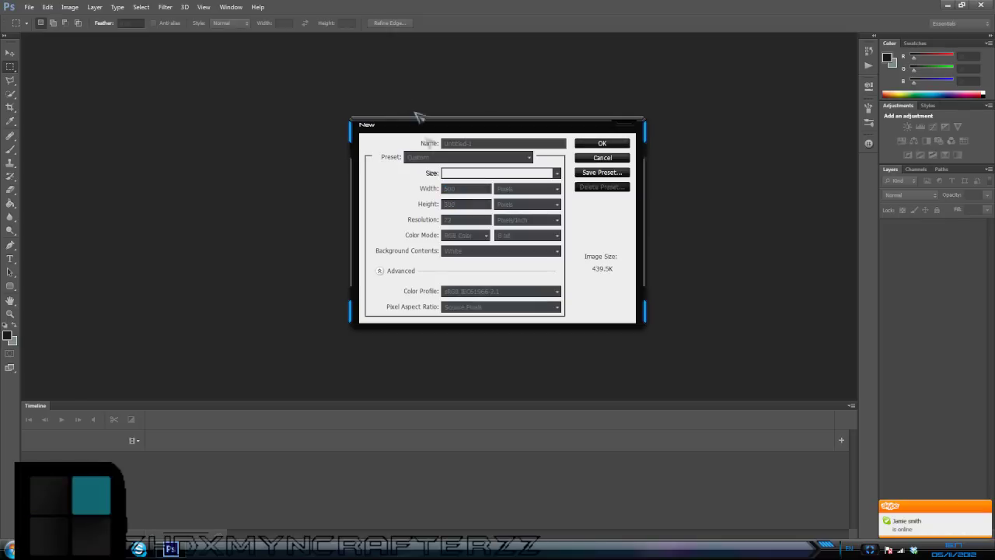
{"action": "left_click", "coordinate": [599, 144]}
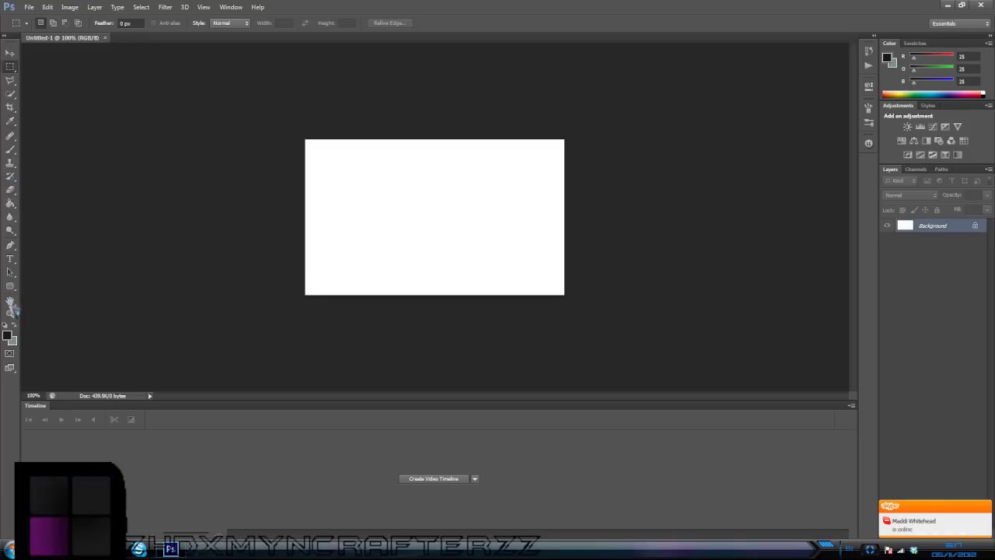
Draw a dark 65×65 px rounded square with 10 px corners and duplicate it three times
{"action": "left_click_drag", "start_coordinate": [10, 285], "coordinate": [43, 286]}
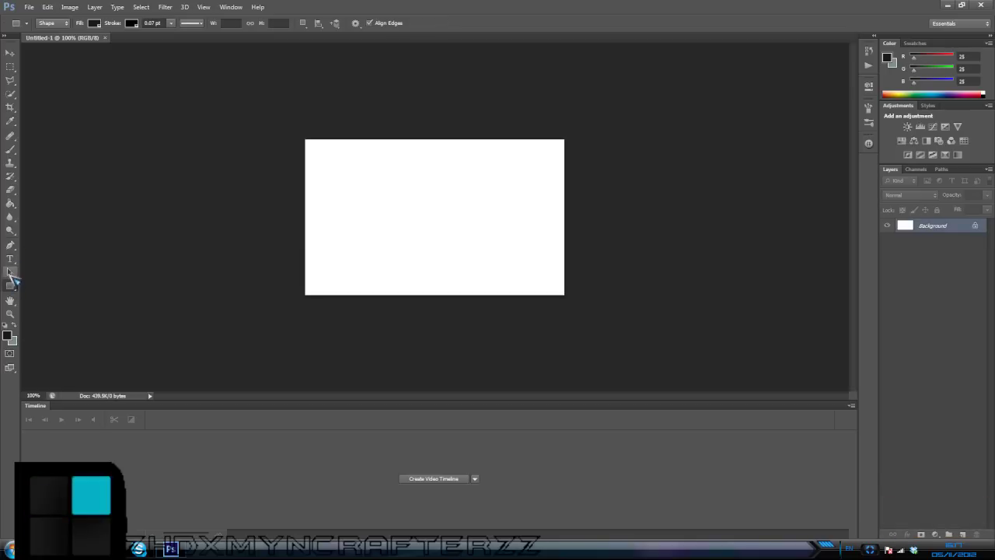
{"action": "left_click_drag", "start_coordinate": [10, 285], "coordinate": [68, 294]}
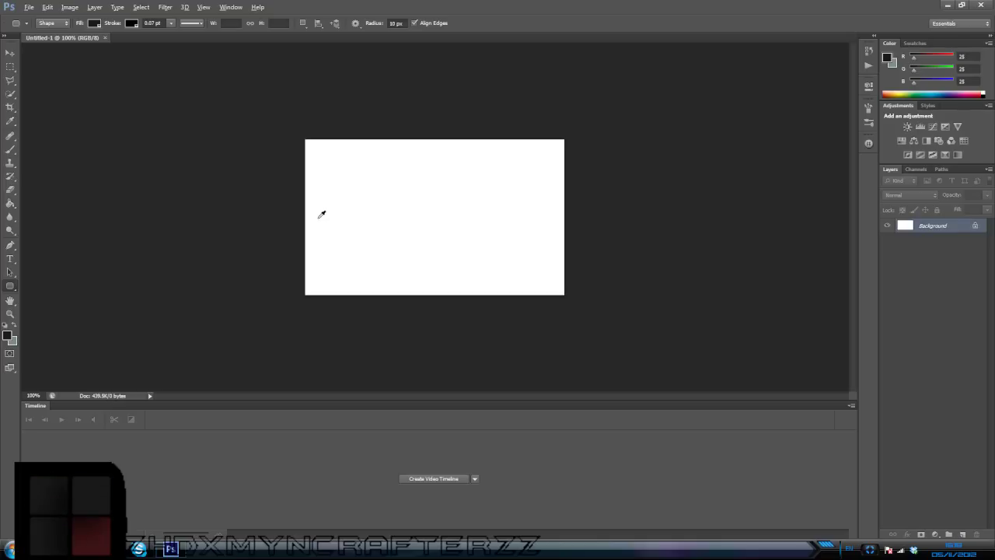
{"action": "left_click_drag", "start_coordinate": [319, 215], "coordinate": [353, 275]}
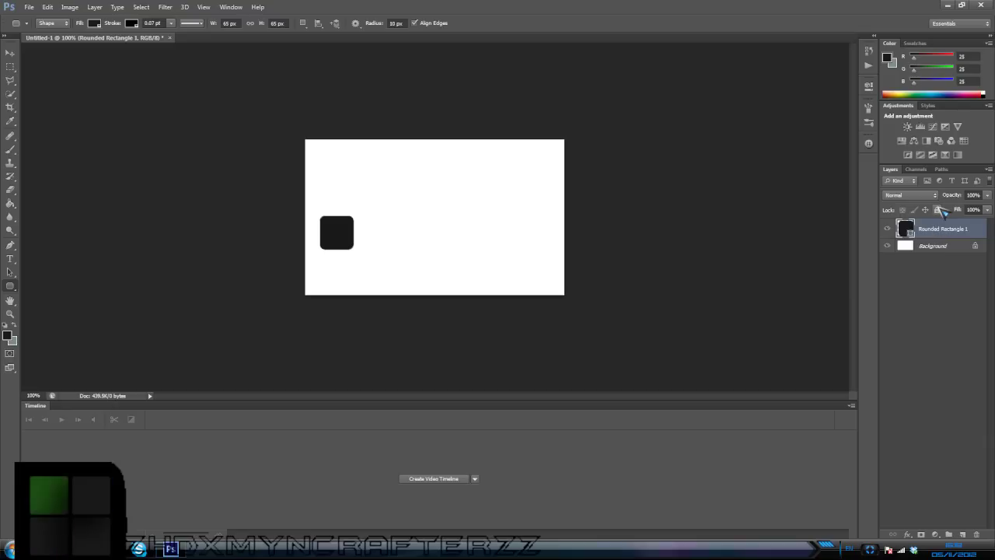
{"action": "key", "text": "ctrl+j"}
{"action": "key", "text": "ctrl+j"}
{"action": "key", "text": "ctrl+j"}
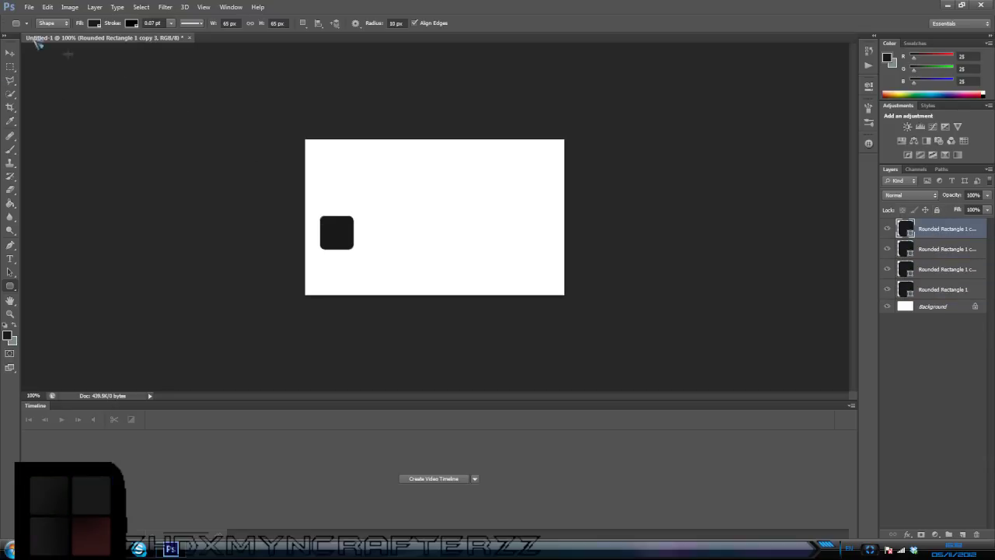
Move the three square copies beside, below and diagonal to the original, forming a 2×2 grid
{"action": "left_click", "coordinate": [10, 53]}
{"action": "left_click_drag", "start_coordinate": [340, 244], "coordinate": [386, 243]}
{"action": "left_click", "coordinate": [933, 249]}
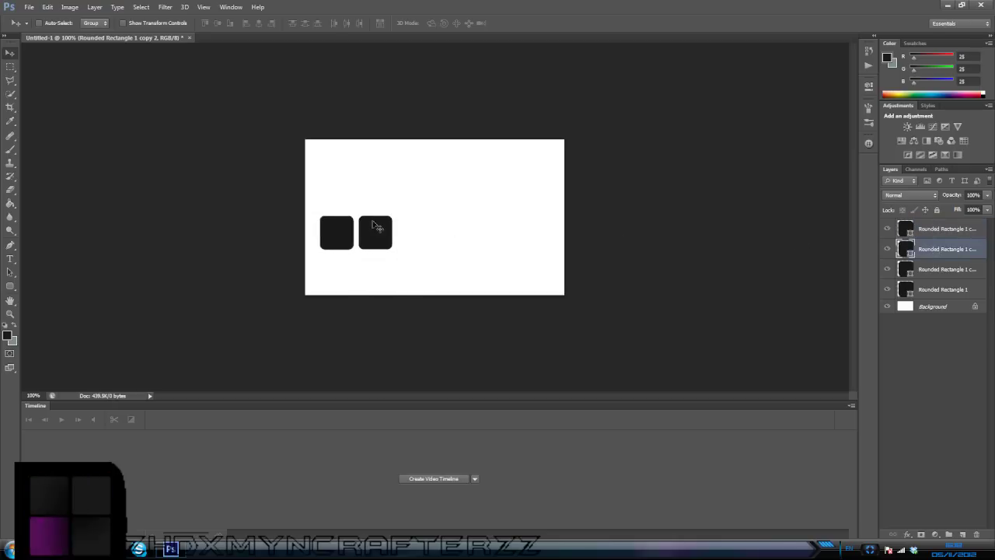
{"action": "left_click_drag", "start_coordinate": [351, 236], "coordinate": [350, 274]}
{"action": "left_click", "coordinate": [962, 270]}
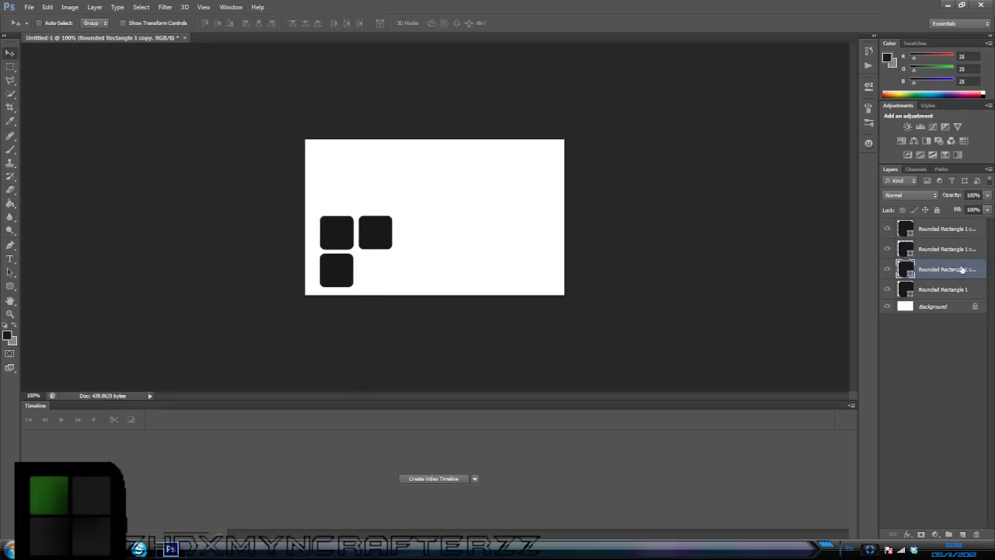
{"action": "left_click_drag", "start_coordinate": [328, 238], "coordinate": [369, 276]}
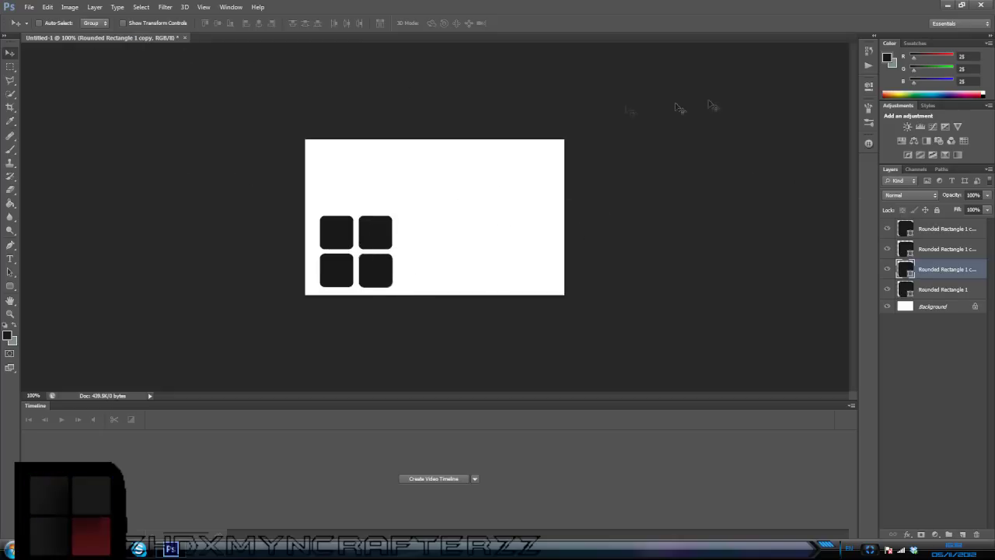
{"action": "left_click", "coordinate": [945, 230]}
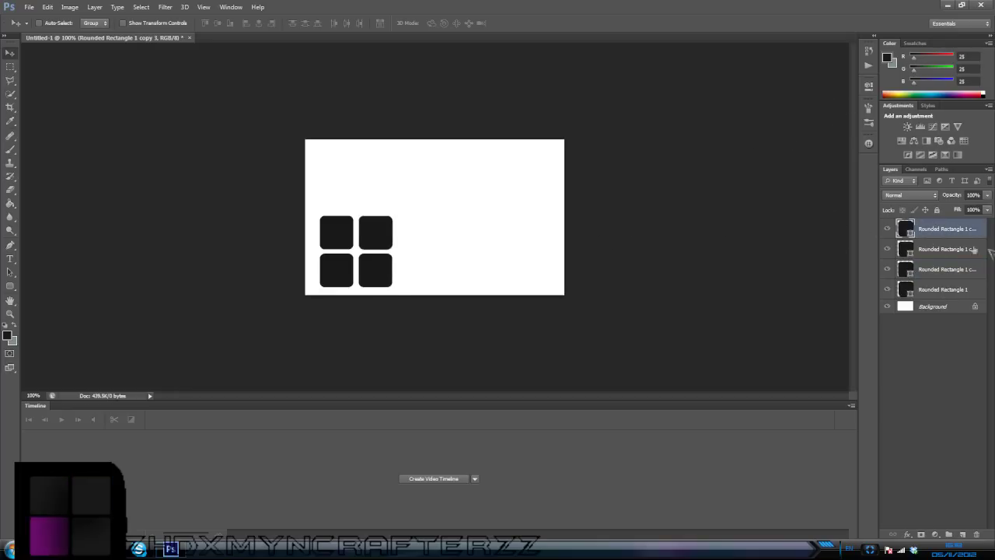
{"action": "left_click", "coordinate": [948, 292], "text": "shift"}
{"action": "left_click", "coordinate": [952, 363]}
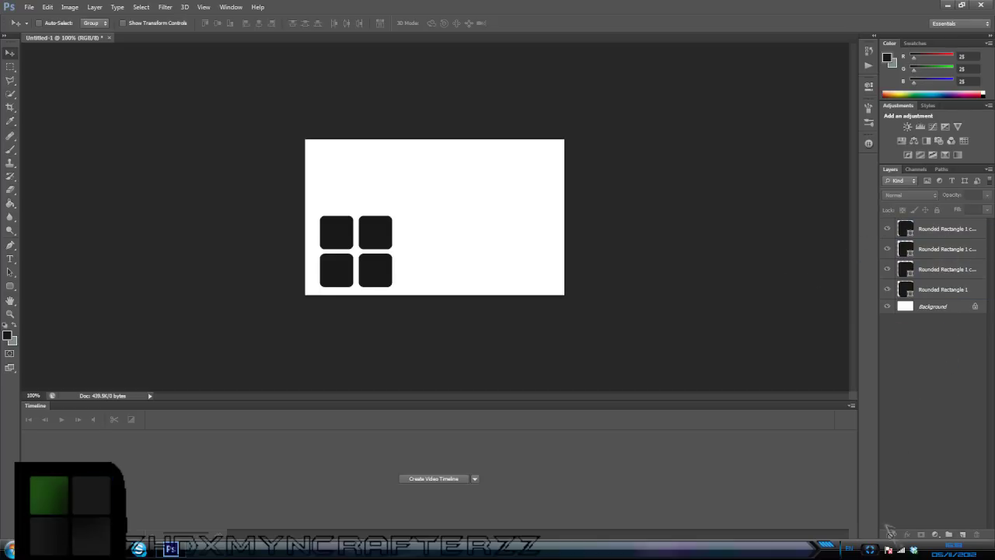
Create a layer group named Squares, move the four Rounded Rectangle layers into it, and collapse it
{"action": "left_click", "coordinate": [948, 534]}
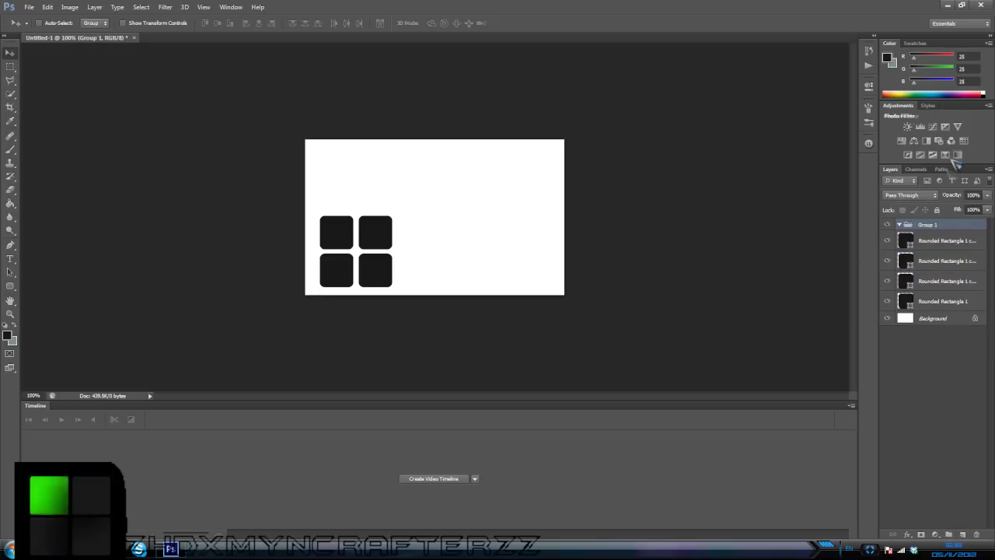
{"action": "double_click", "coordinate": [928, 225]}
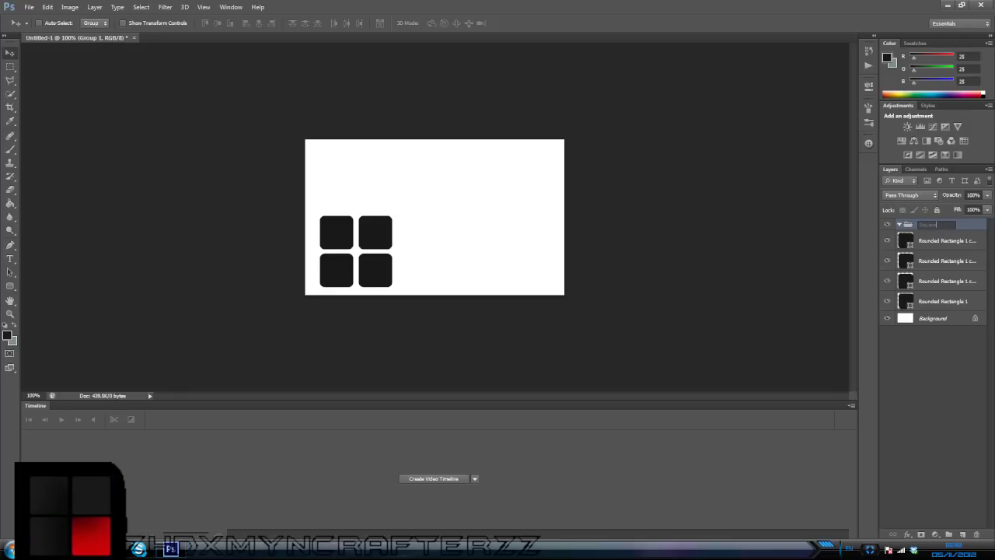
{"action": "key", "text": "Return"}
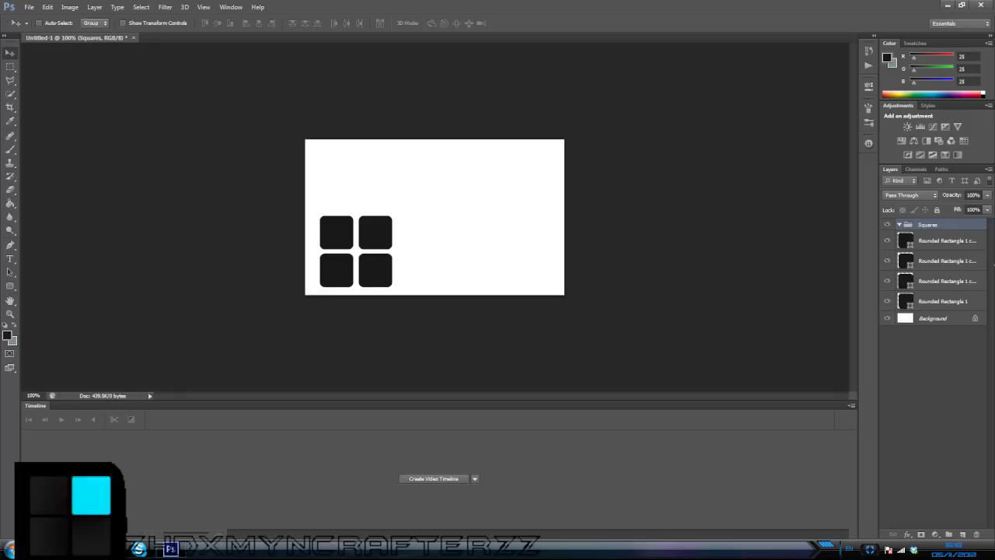
{"action": "left_click", "coordinate": [932, 300]}
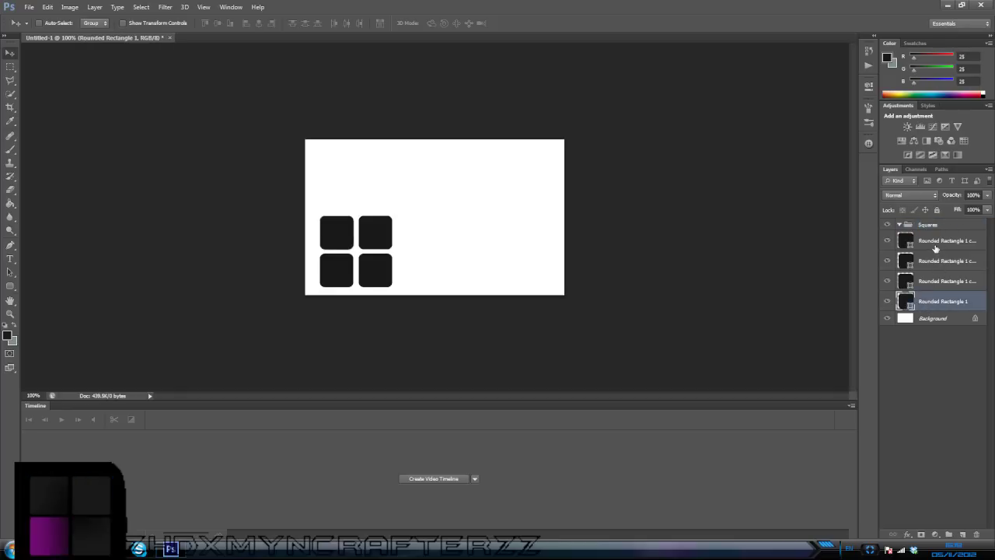
{"action": "left_click", "coordinate": [935, 248], "text": "shift"}
{"action": "left_click_drag", "start_coordinate": [955, 276], "coordinate": [927, 231]}
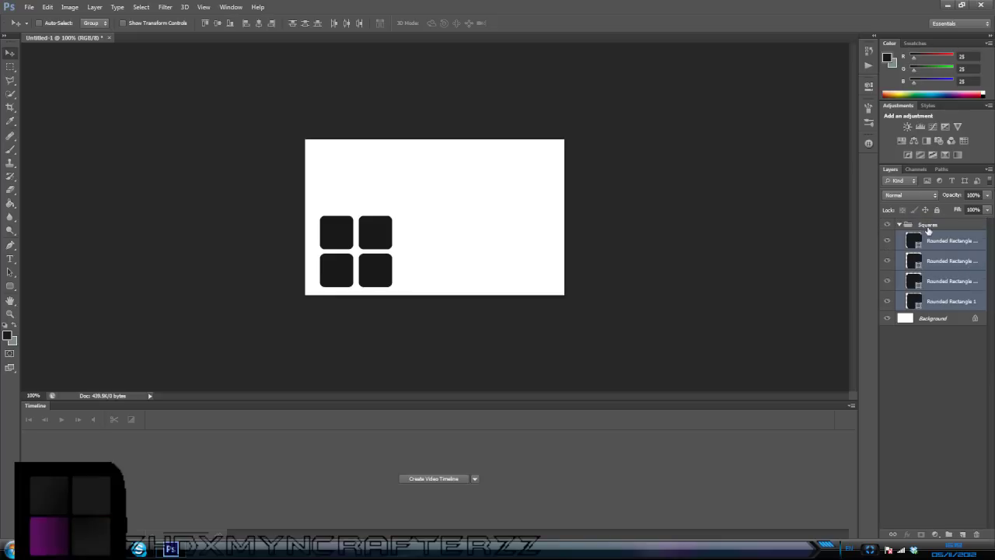
{"action": "left_click", "coordinate": [899, 224]}
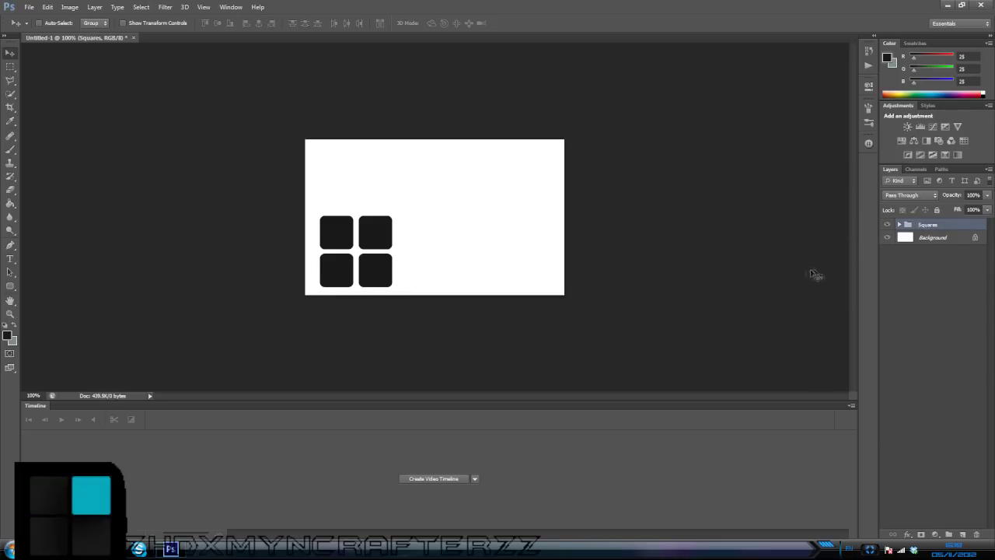
{"action": "key", "text": "ctrl+t"}
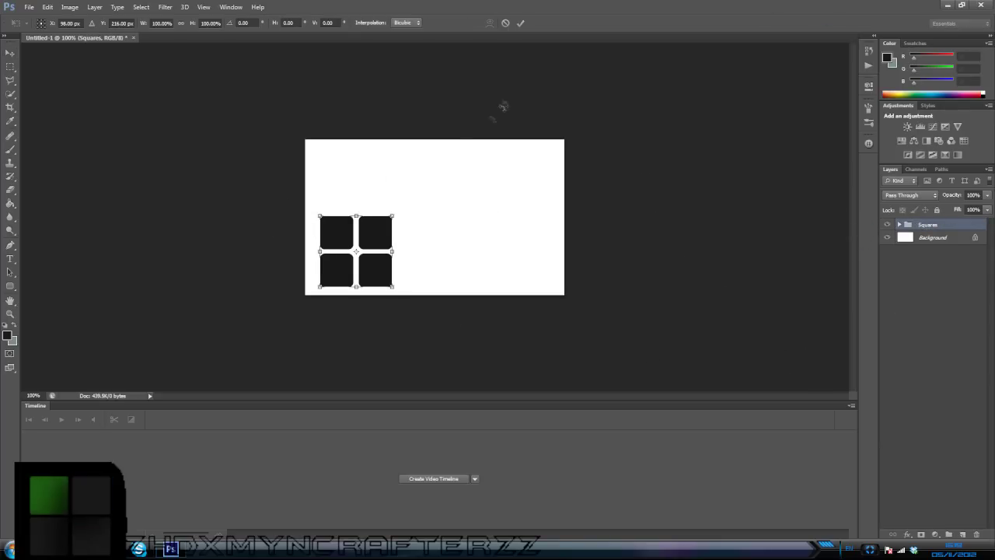
Try shrinking the Squares group with Free Transform, undoing the unsatisfactory resizes
{"action": "mouse_move", "coordinate": [397, 211]}
{"action": "left_mouse_down"}
{"action": "mouse_move", "coordinate": [373, 235]}
{"action": "mouse_move", "coordinate": [380, 220]}
{"action": "left_mouse_up"}
{"action": "key", "text": "ctrl+z"}
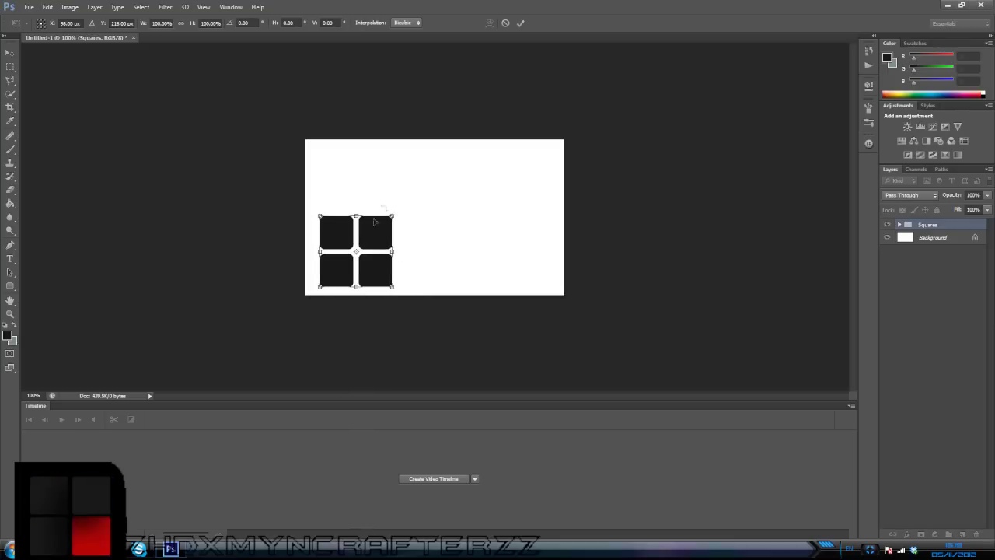
{"action": "left_click_drag", "start_coordinate": [393, 215], "coordinate": [370, 254]}
{"action": "left_click", "coordinate": [14, 57]}
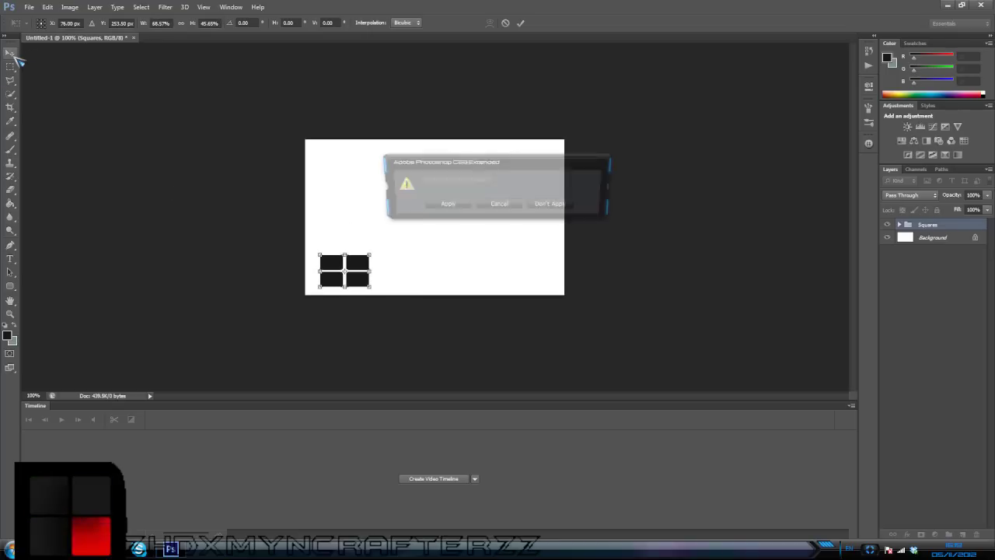
{"action": "left_click", "coordinate": [498, 203]}
{"action": "key", "text": "ctrl+z"}
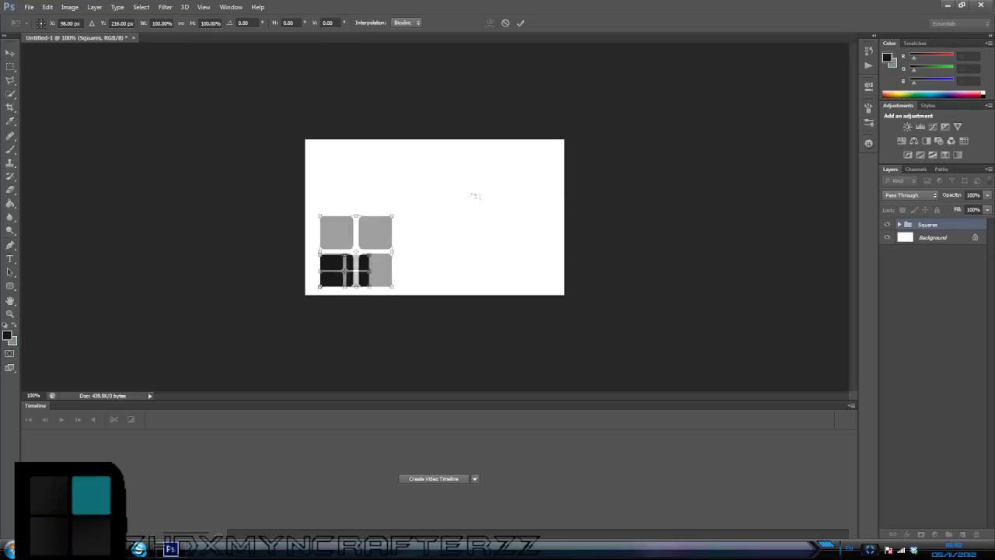
Scale the Squares group to about half size and move it up to the canvas's left middle
{"action": "left_click_drag", "start_coordinate": [392, 216], "coordinate": [362, 251]}
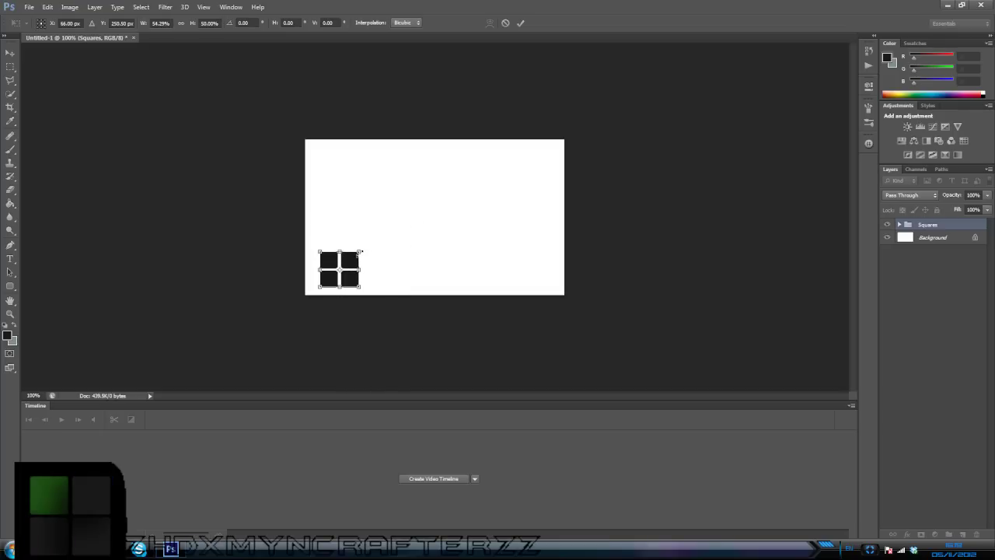
{"action": "key", "text": "ctrl+z"}
{"action": "left_click_drag", "start_coordinate": [394, 216], "coordinate": [362, 252]}
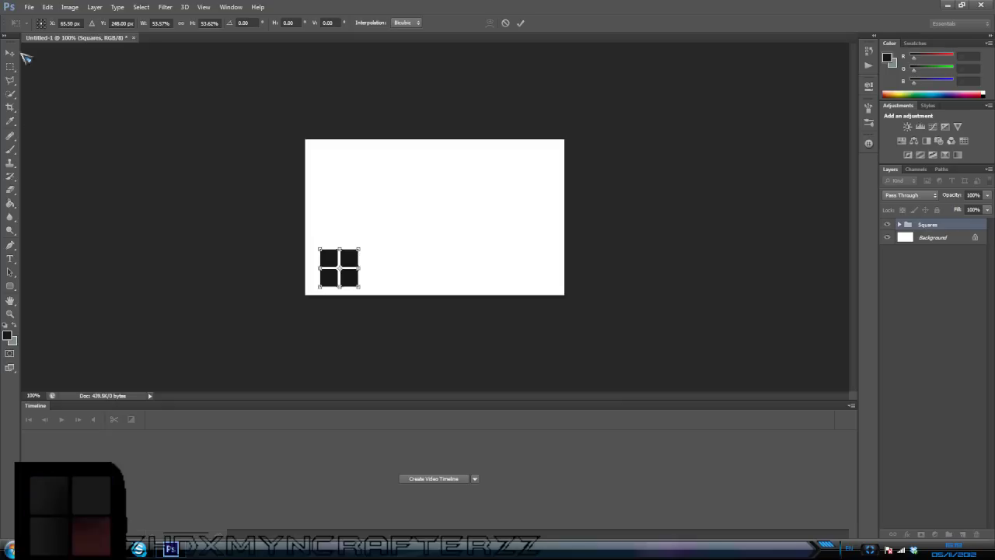
{"action": "key", "text": "Return"}
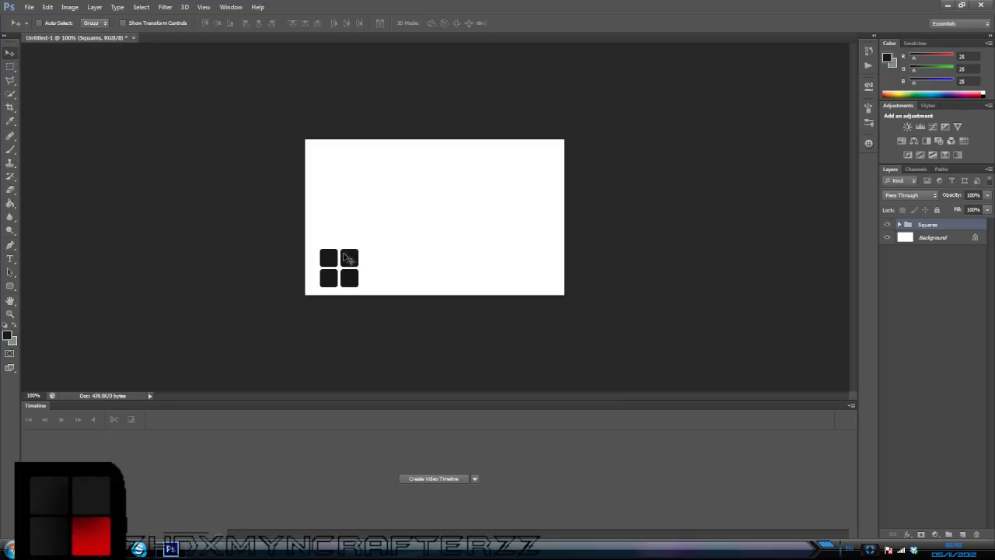
{"action": "left_click_drag", "start_coordinate": [342, 258], "coordinate": [340, 211]}
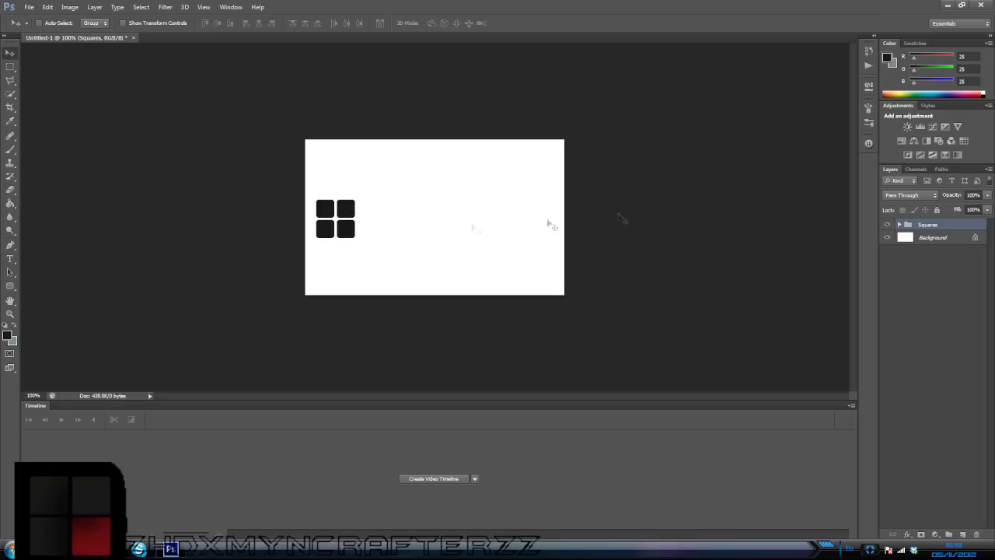
{"action": "left_click", "coordinate": [10, 258]}
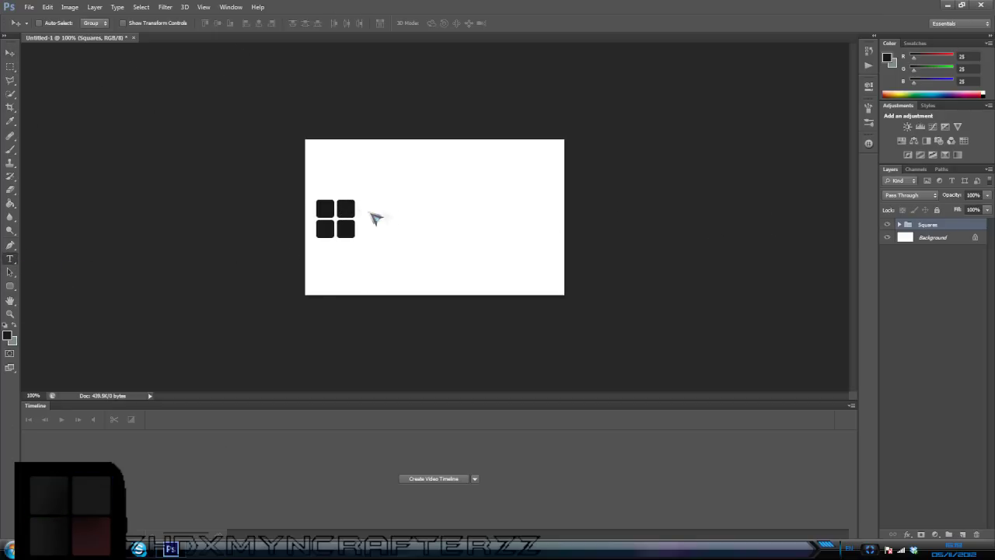
Draw an empty text box right of the squares, set to BatmanForeverOutline at 60 pt
{"action": "left_click_drag", "start_coordinate": [362, 208], "coordinate": [549, 237]}
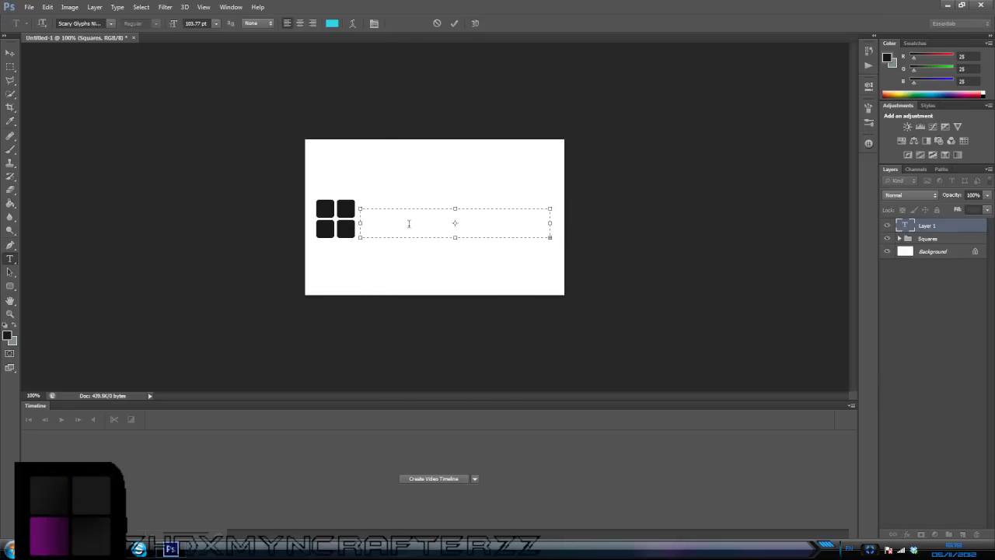
{"action": "left_click", "coordinate": [216, 24]}
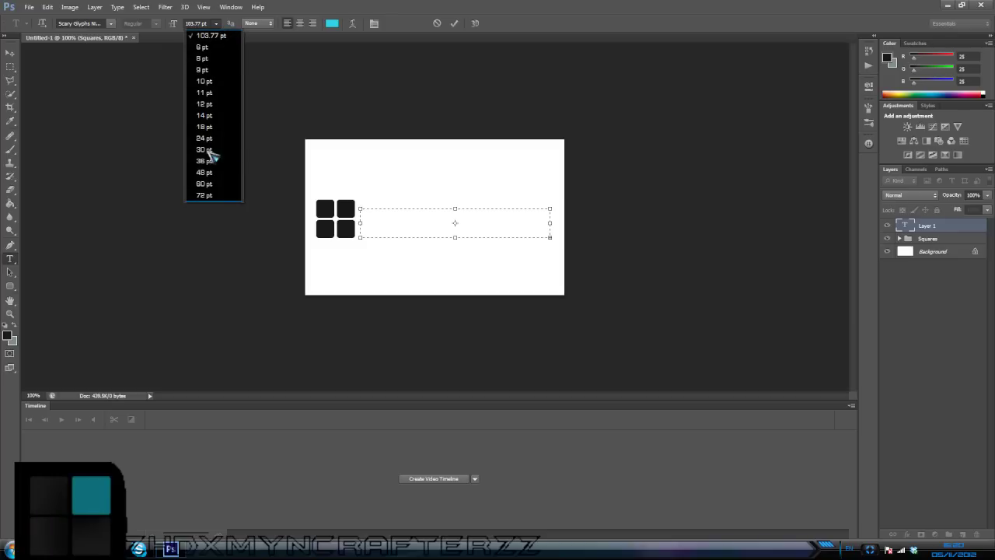
{"action": "left_click", "coordinate": [208, 184]}
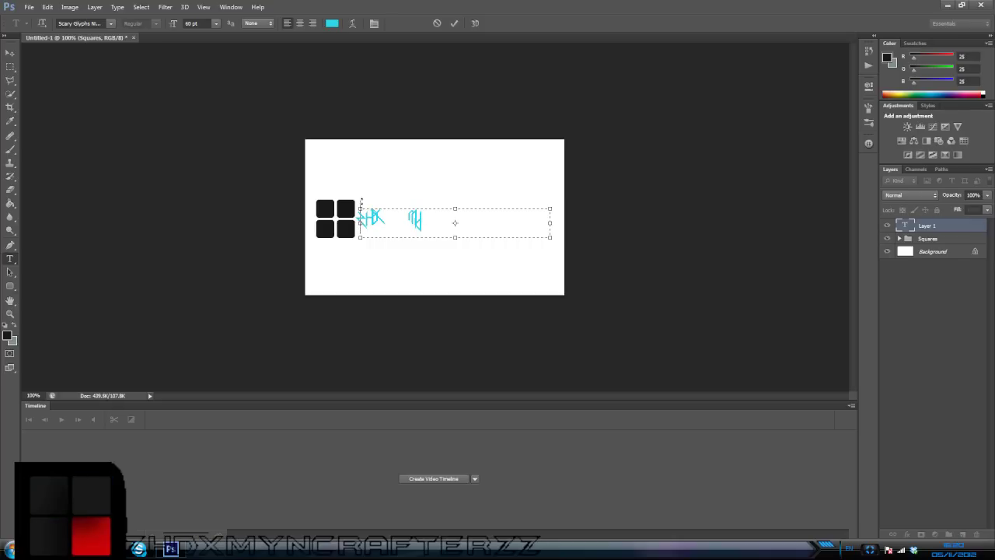
{"action": "key", "text": "BackSpace"}
{"action": "key", "text": "BackSpace"}
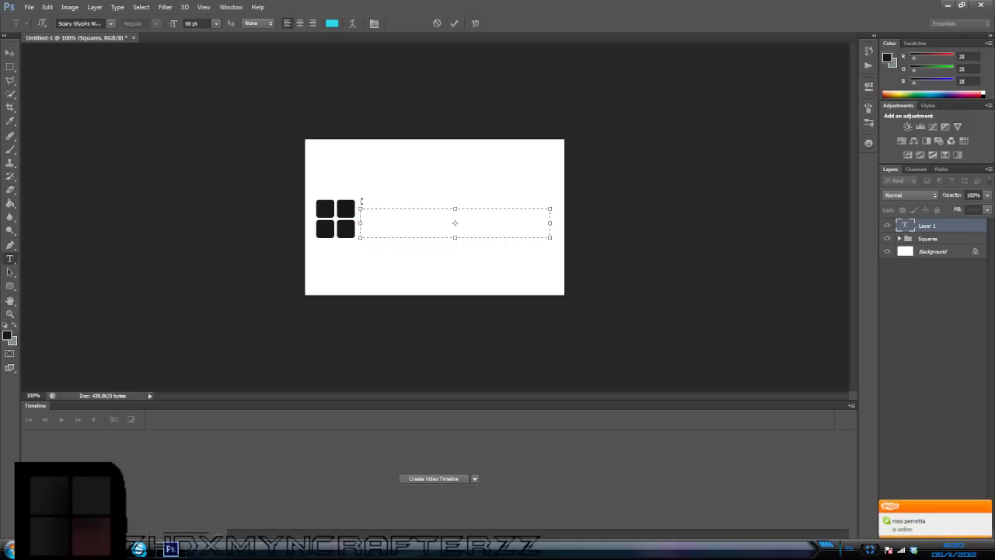
{"action": "left_click", "coordinate": [113, 22]}
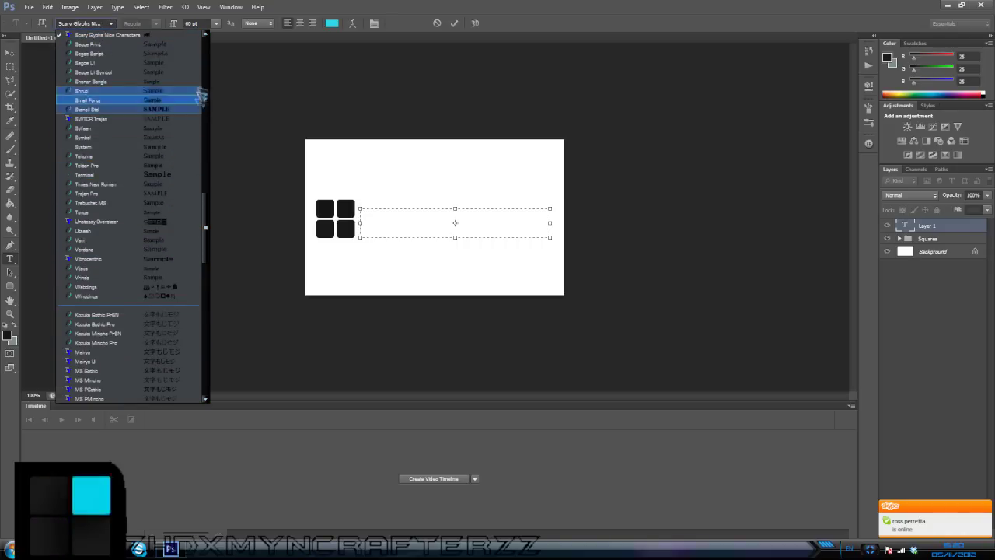
{"action": "scroll", "coordinate": [171, 113], "scroll_direction": "up", "scroll_amount": 9}
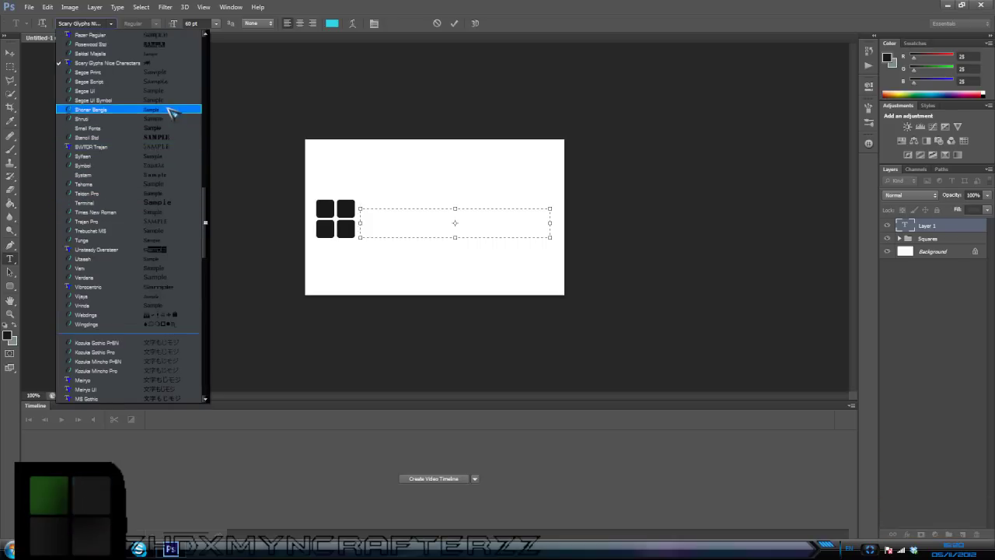
{"action": "scroll", "coordinate": [171, 82], "scroll_direction": "up", "scroll_amount": 20}
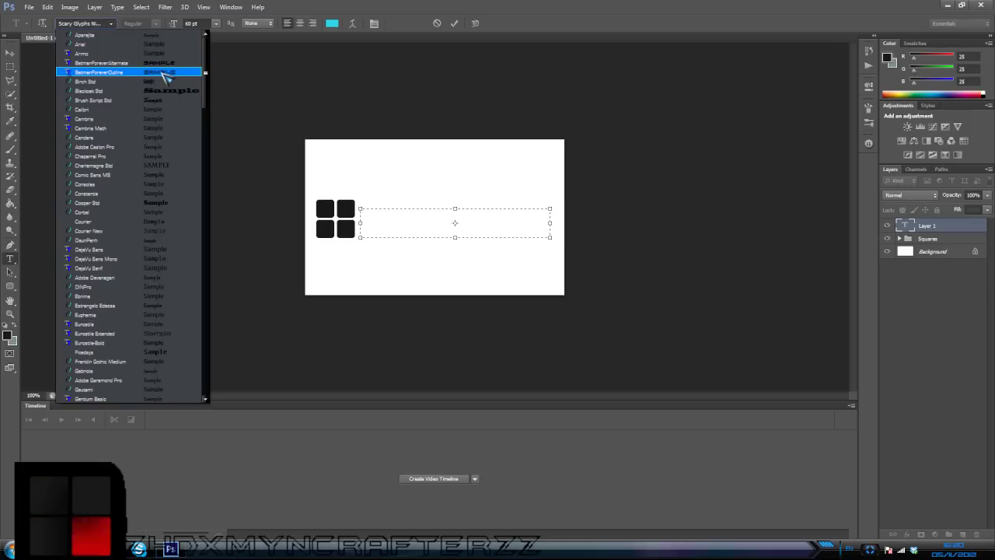
{"action": "left_click", "coordinate": [167, 76]}
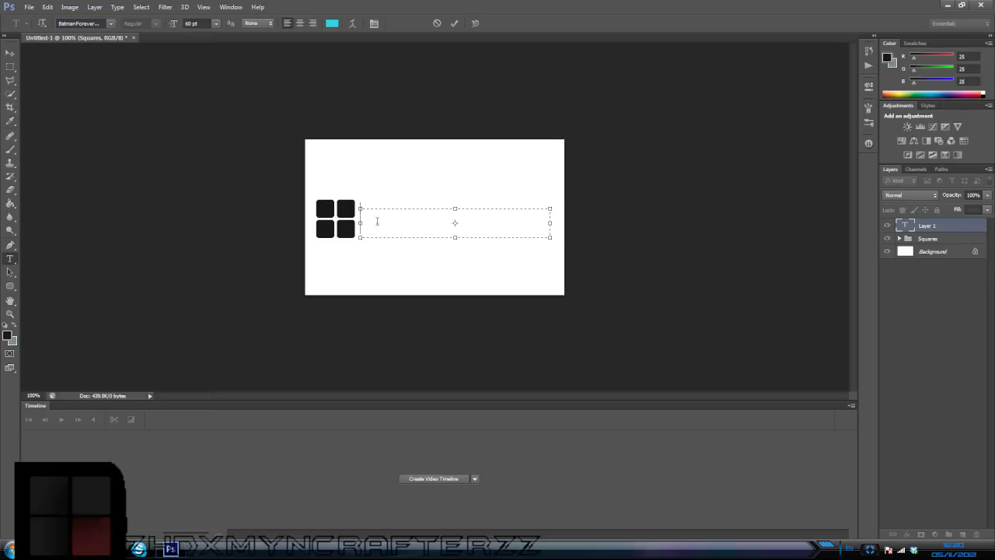
Set the text colour to black and the font size to 30 pt
{"action": "left_click", "coordinate": [332, 23]}
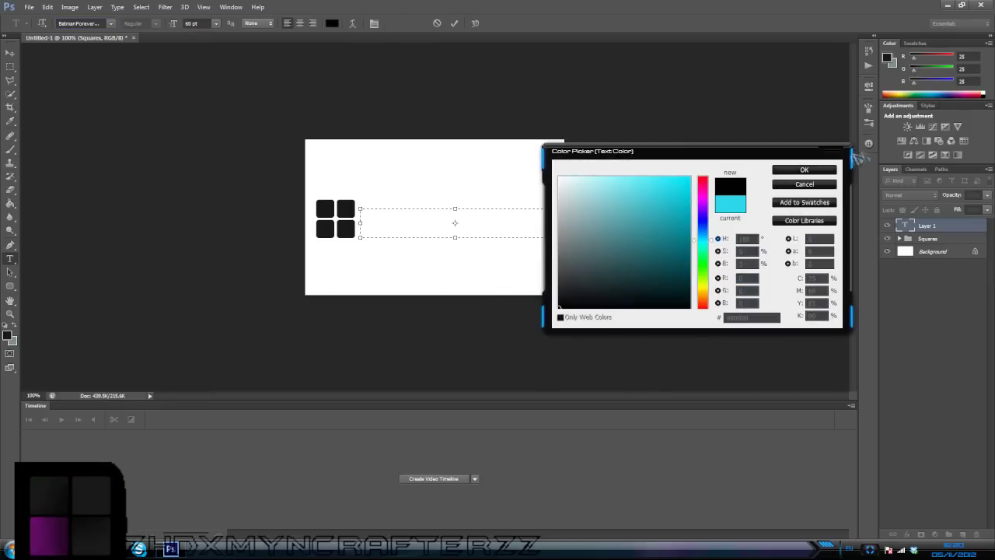
{"action": "left_click", "coordinate": [804, 170]}
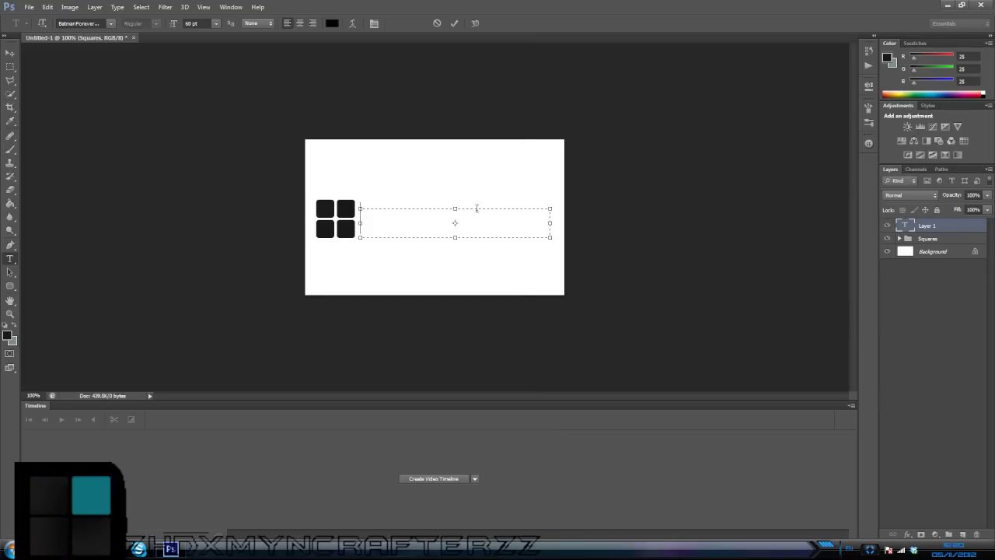
{"action": "type", "text": "ZHD"}
{"action": "key", "text": "BackSpace"}
{"action": "key", "text": "BackSpace"}
{"action": "key", "text": "BackSpace"}
{"action": "left_click", "coordinate": [216, 23]}
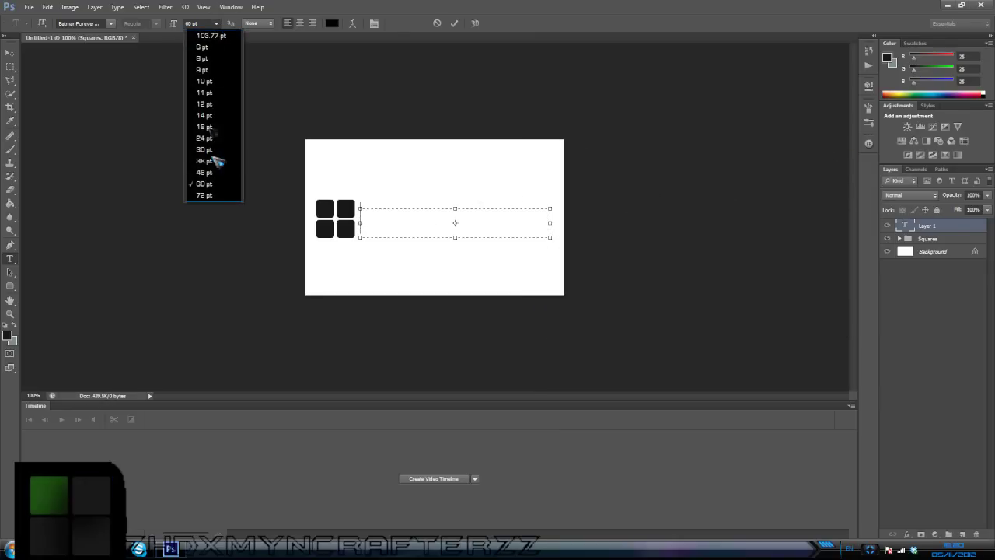
{"action": "left_click", "coordinate": [220, 150]}
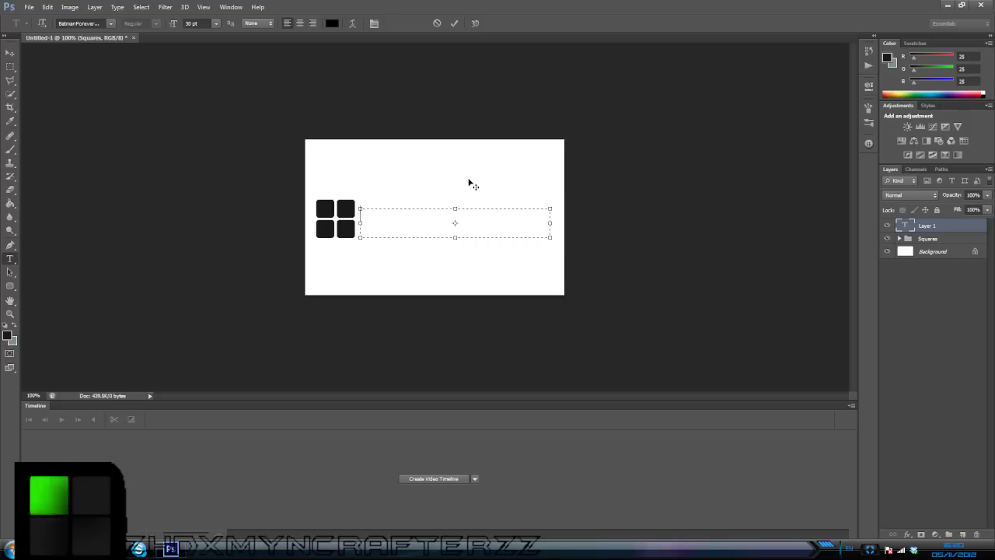
Type ZHDXMYNCRAFERZZ, fit the text box to a single line, and commit the text
{"action": "type", "text": "ZHDXM"}
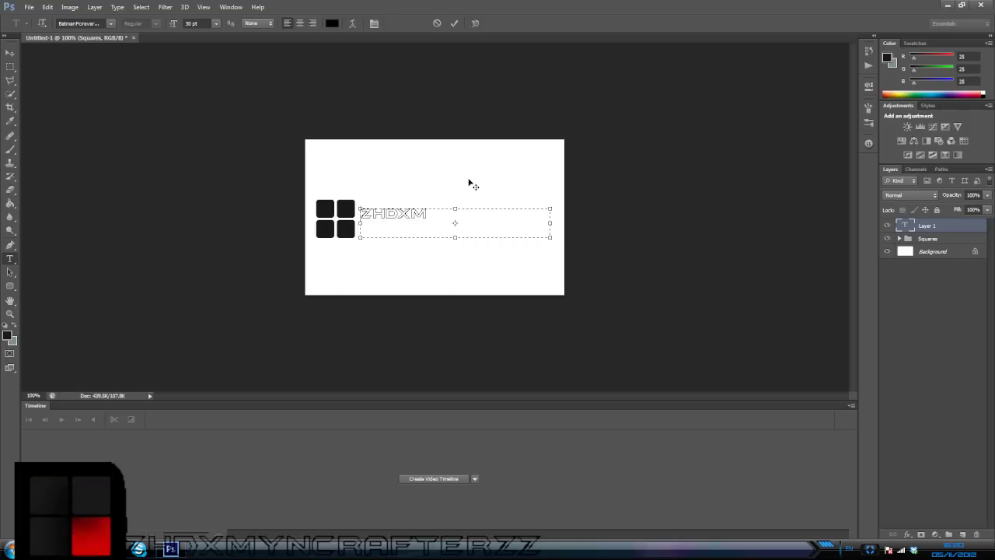
{"action": "type", "text": "Z"}
{"action": "key", "text": "BackSpace"}
{"action": "type", "text": "ZZ"}
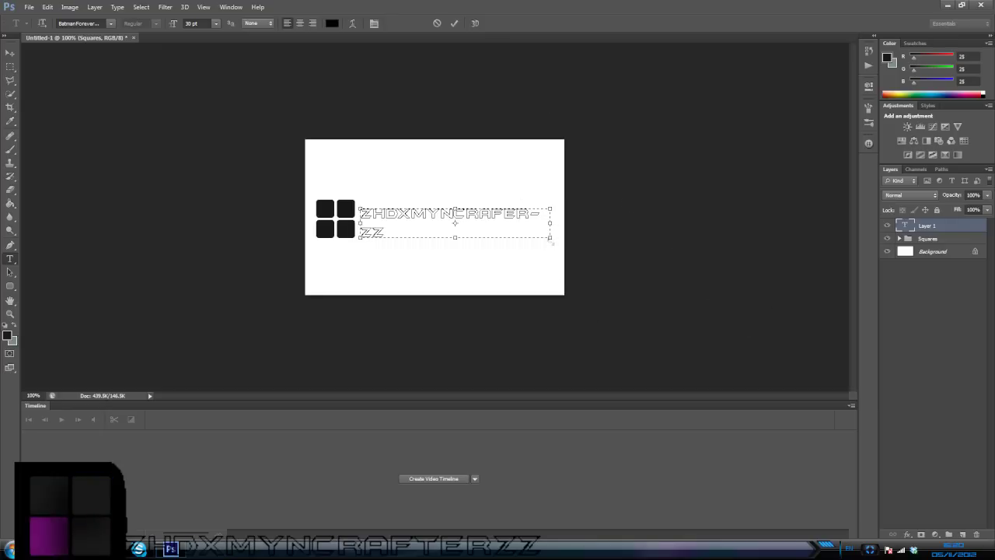
{"action": "left_click_drag", "start_coordinate": [554, 241], "coordinate": [559, 241]}
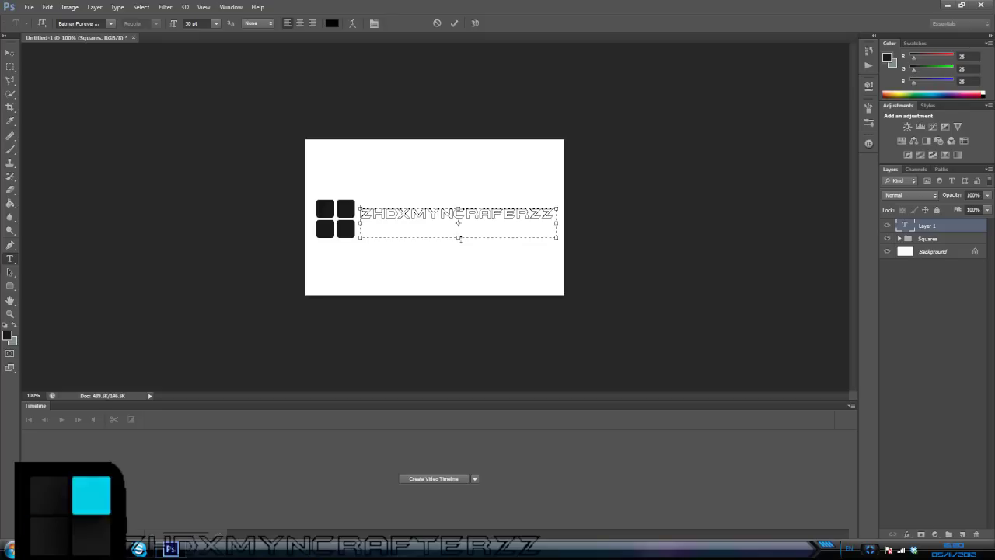
{"action": "left_click_drag", "start_coordinate": [458, 235], "coordinate": [459, 220]}
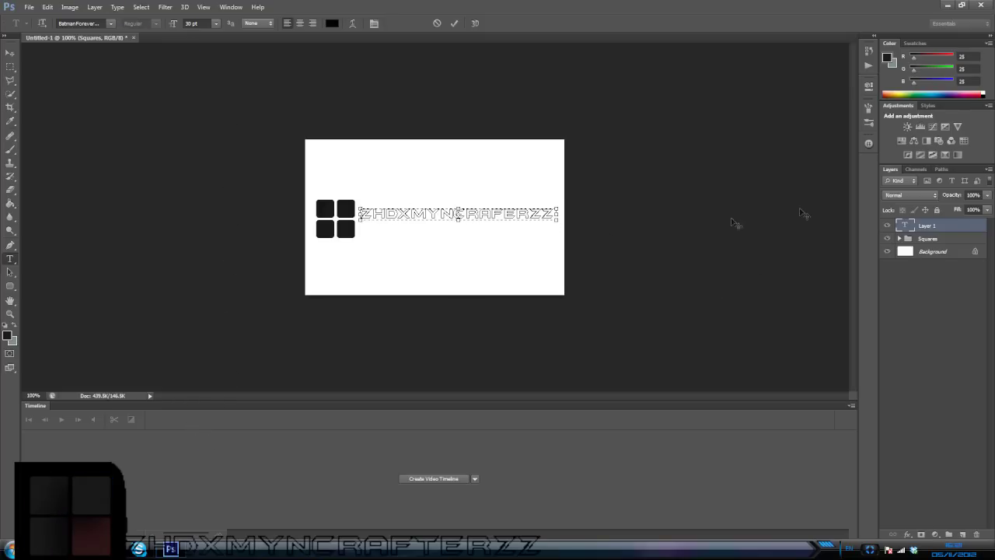
{"action": "left_click", "coordinate": [968, 347]}
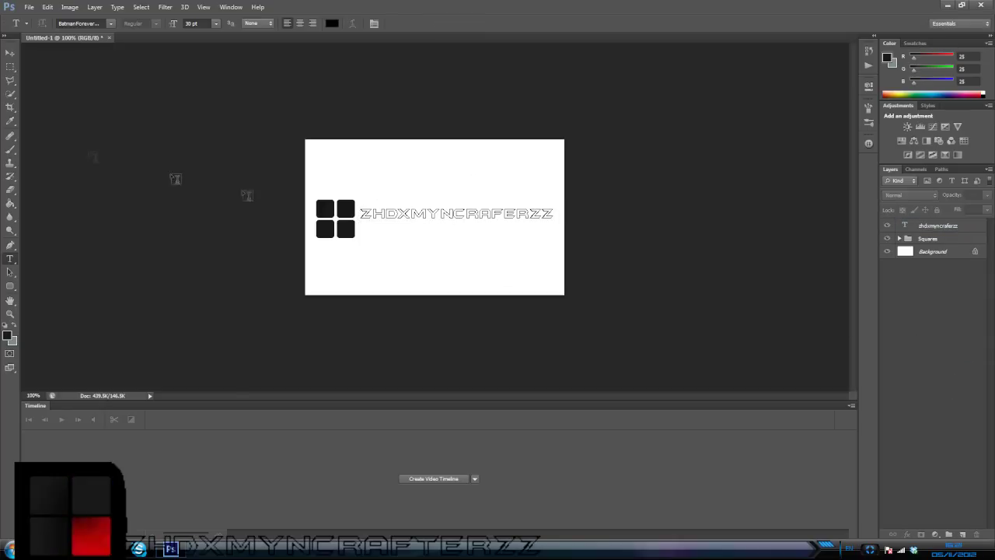
Select the ZHDXMYNCRAFERZZ text layer and move it slightly down and left
{"action": "left_click", "coordinate": [10, 53]}
{"action": "left_click", "coordinate": [396, 213]}
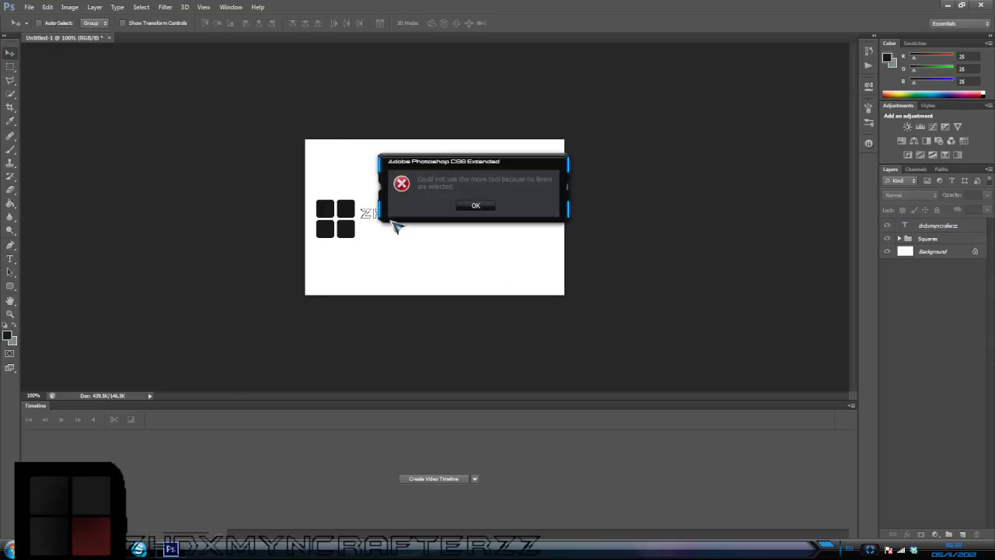
{"action": "left_click", "coordinate": [463, 209]}
{"action": "left_click", "coordinate": [978, 226]}
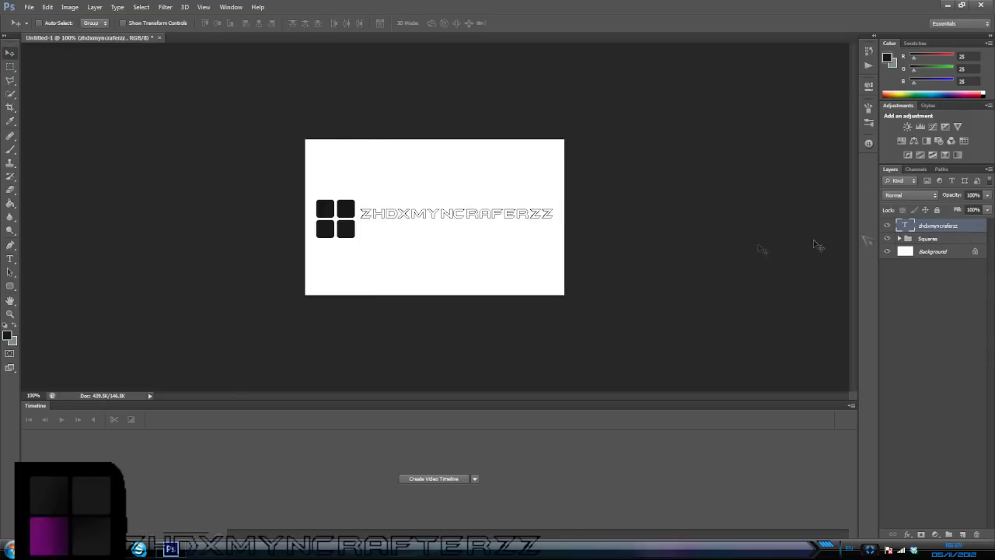
{"action": "left_click_drag", "start_coordinate": [413, 211], "coordinate": [411, 215]}
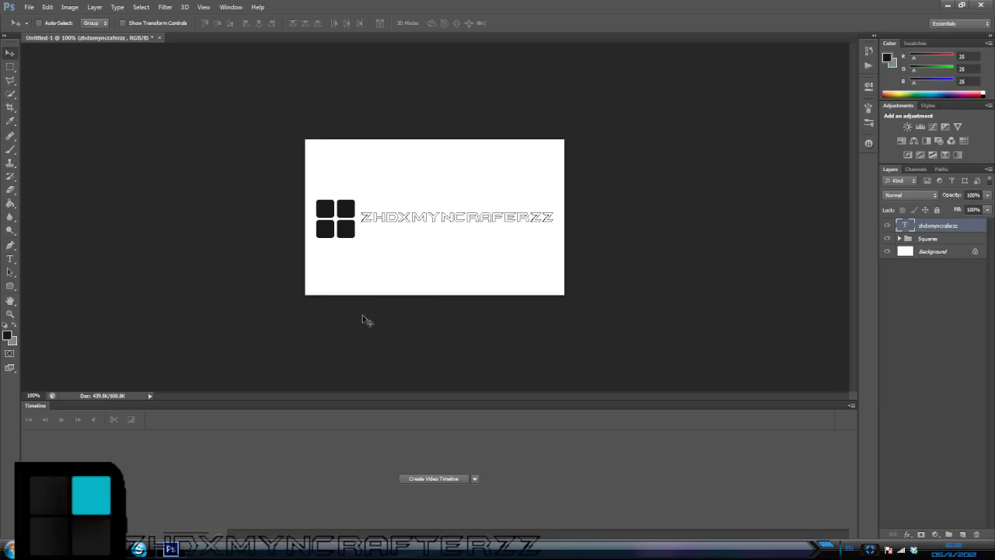
Stretch the text larger with Free Transform, apply it, and nudge it level with the squares
{"action": "key", "text": "ctrl+t"}
{"action": "left_click_drag", "start_coordinate": [359, 210], "coordinate": [354, 205]}
{"action": "left_click_drag", "start_coordinate": [561, 224], "coordinate": [567, 225]}
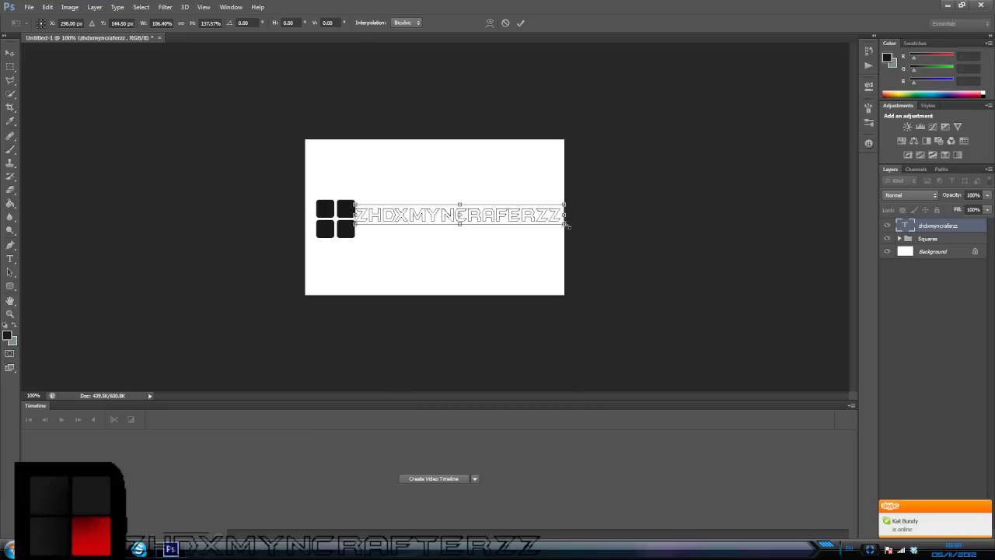
{"action": "left_click", "coordinate": [11, 52]}
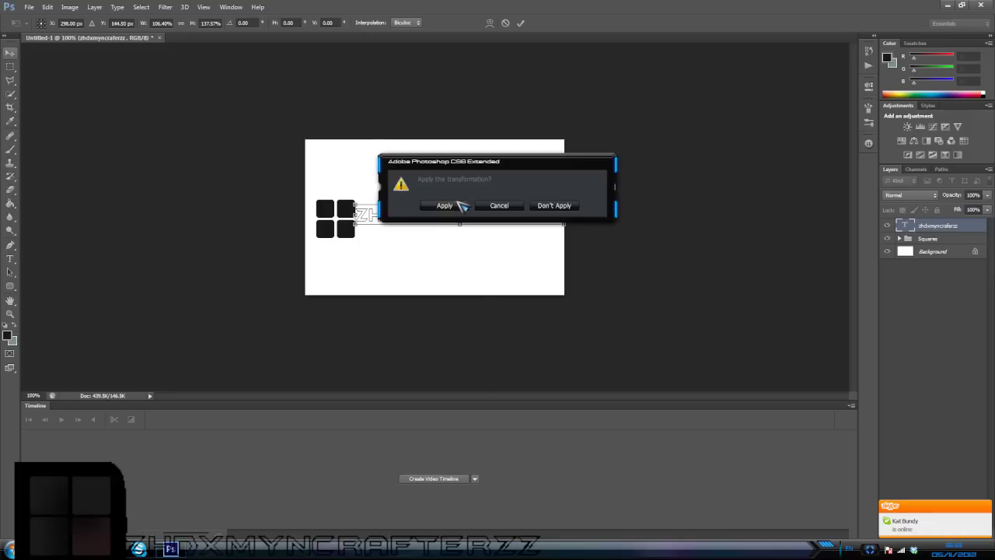
{"action": "left_click", "coordinate": [449, 206]}
{"action": "left_click_drag", "start_coordinate": [429, 218], "coordinate": [433, 223]}
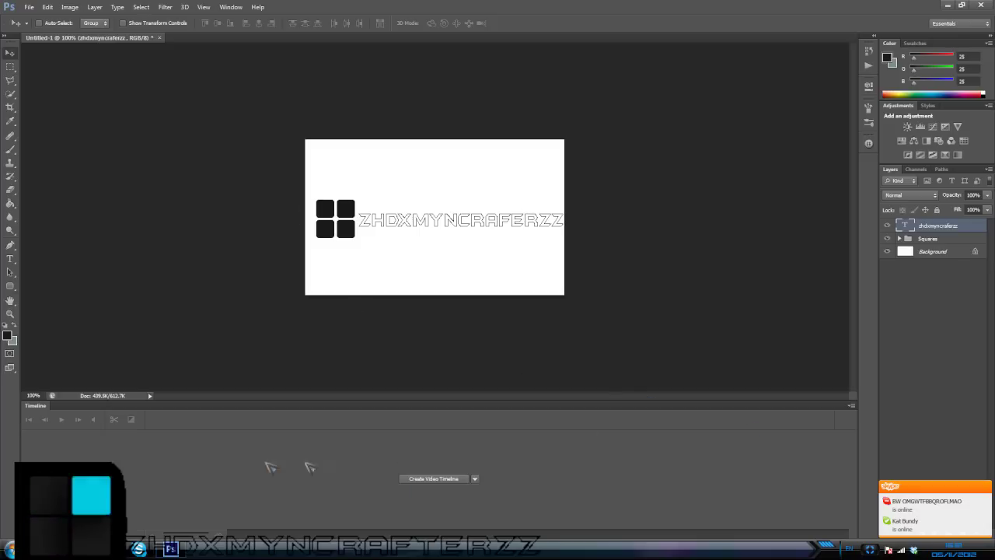
Create a video timeline and expand the Squares group in the Timeline and Layers panels
{"action": "left_click", "coordinate": [440, 479]}
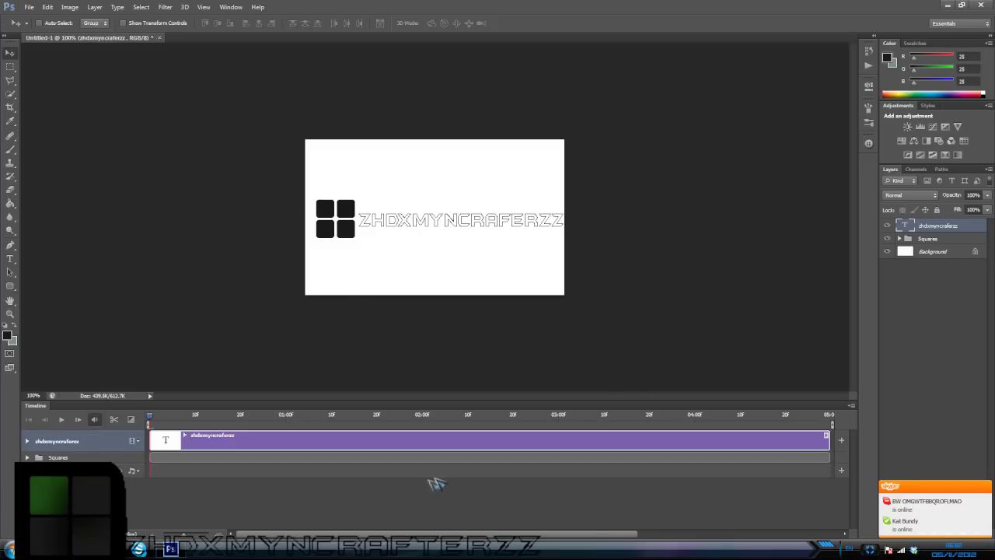
{"action": "left_click", "coordinate": [28, 458]}
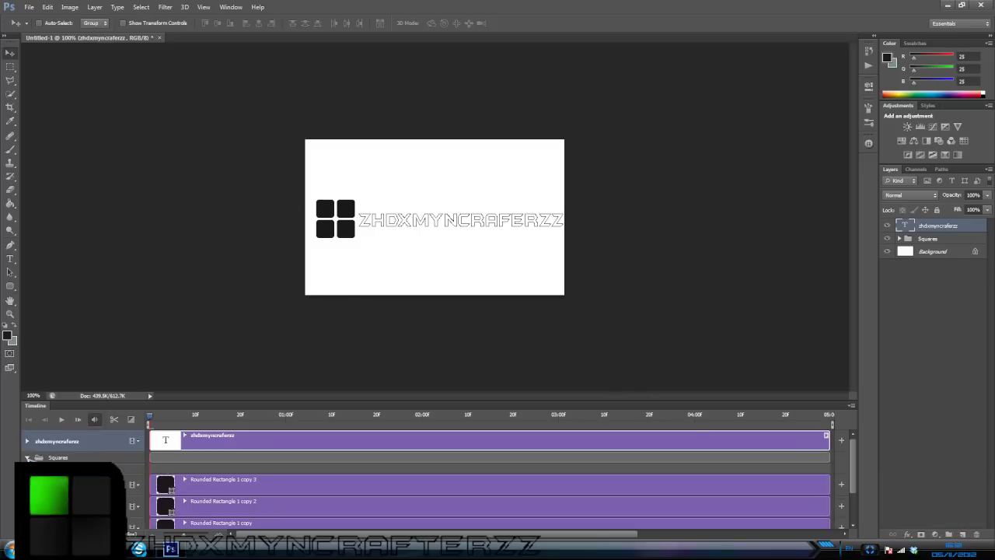
{"action": "scroll", "coordinate": [261, 497], "scroll_direction": "down", "scroll_amount": 2}
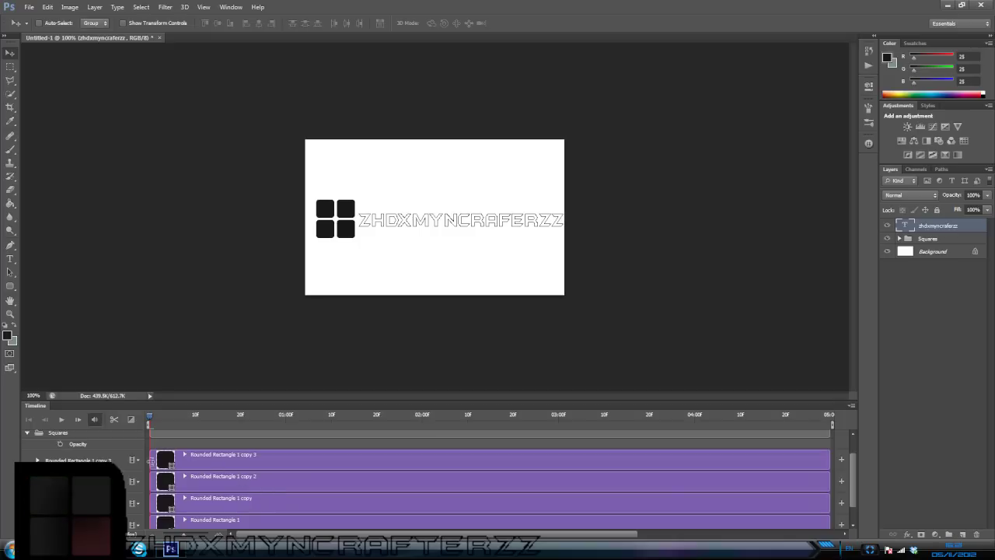
{"action": "left_click", "coordinate": [961, 240]}
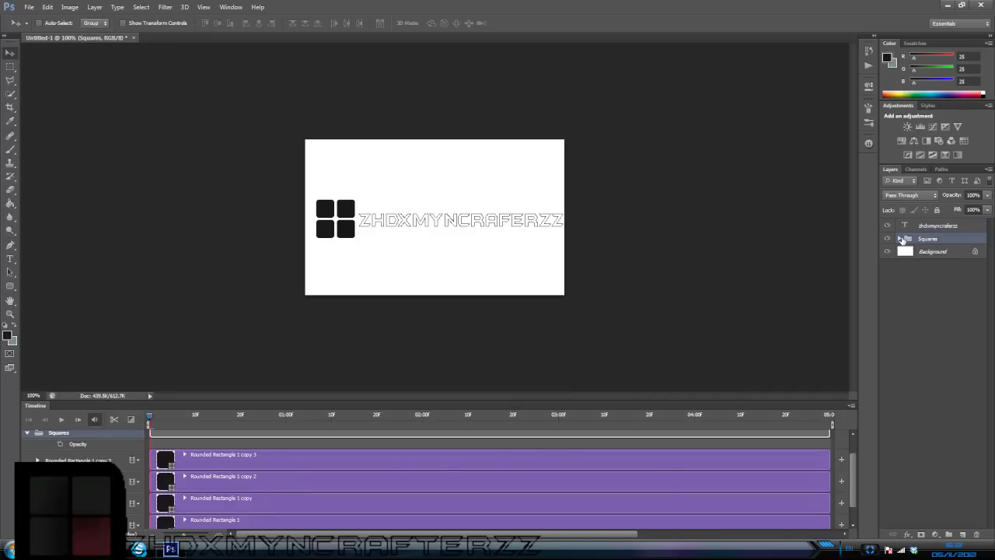
{"action": "left_click", "coordinate": [900, 239]}
Select all four Rounded Rectangle tracks, undoing an accidental move of the top-right square
{"action": "left_click", "coordinate": [962, 258]}
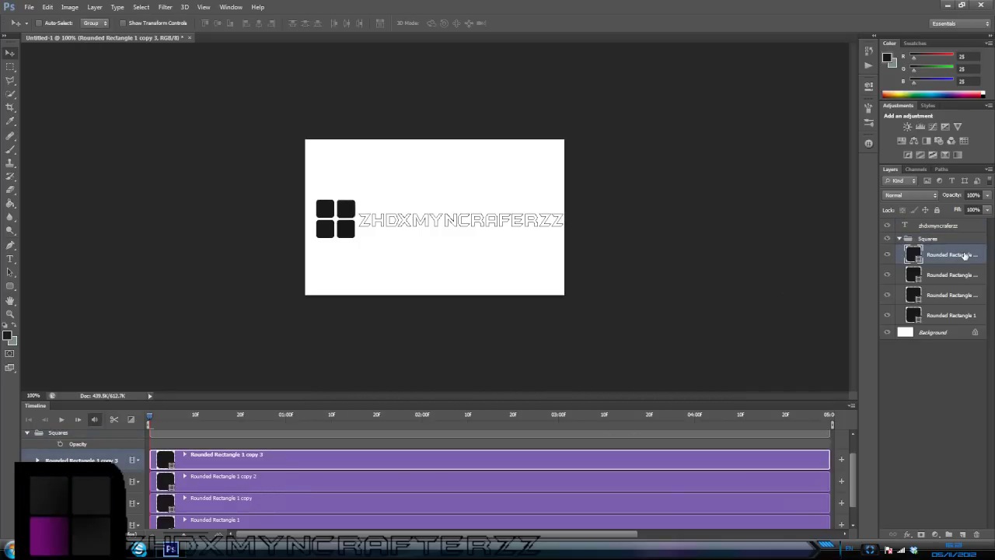
{"action": "left_click_drag", "start_coordinate": [322, 210], "coordinate": [322, 200]}
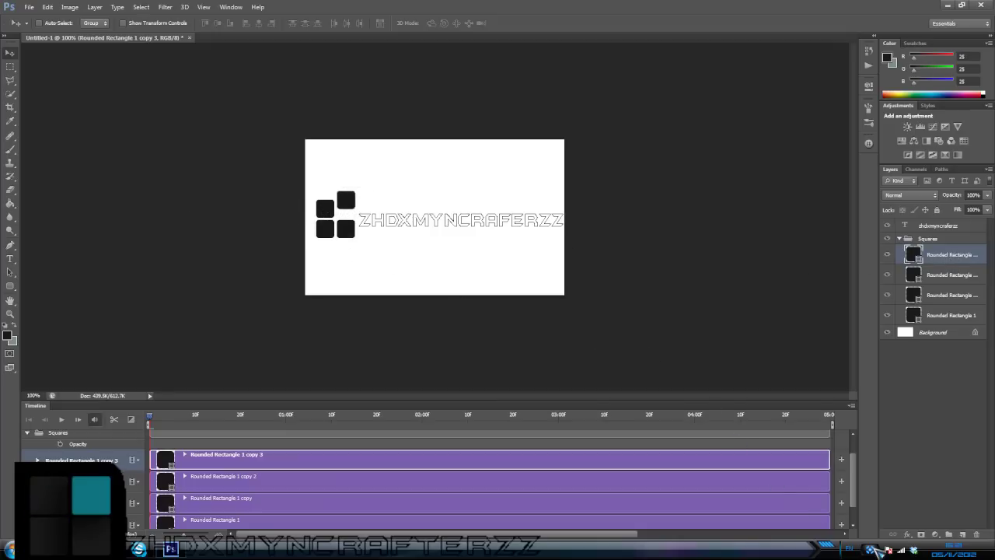
{"action": "key", "text": "ctrl+z"}
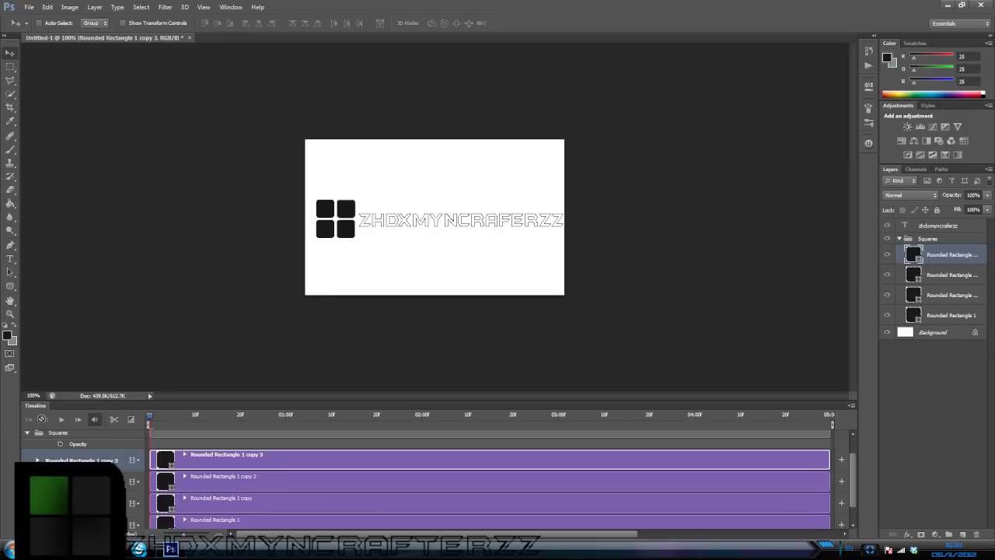
{"action": "left_click", "coordinate": [37, 460]}
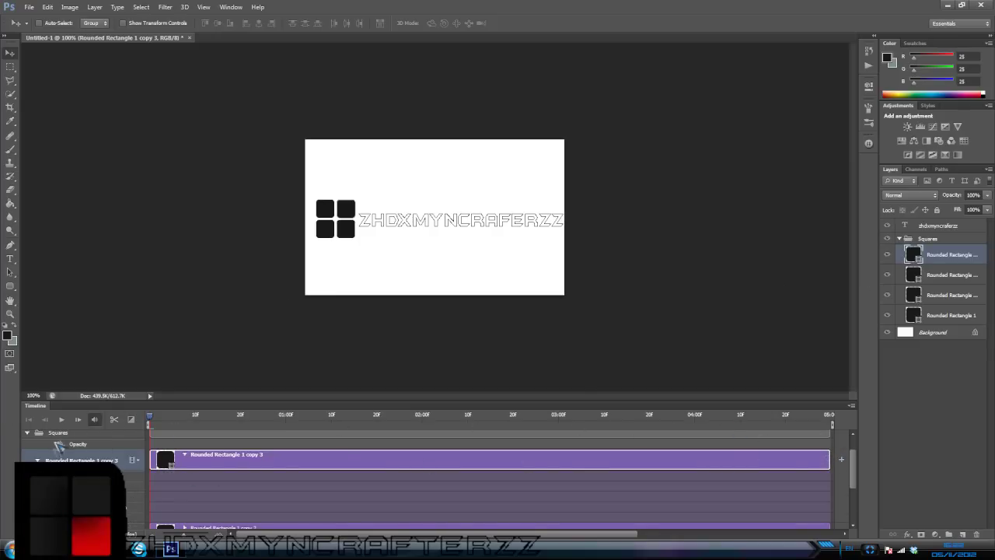
{"action": "left_click", "coordinate": [36, 460]}
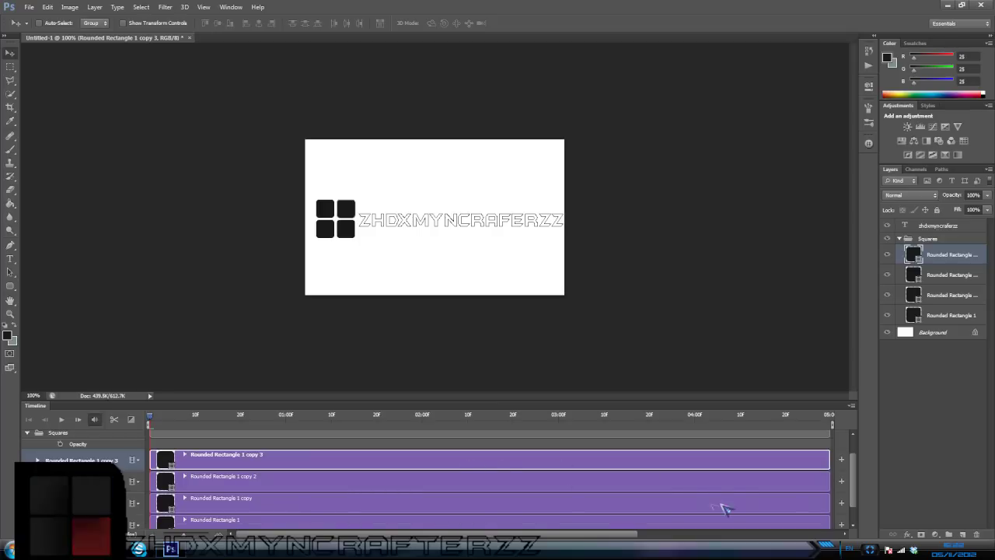
{"action": "scroll", "coordinate": [746, 497], "scroll_direction": "down", "scroll_amount": 1}
{"action": "left_click", "coordinate": [765, 509], "text": "shift"}
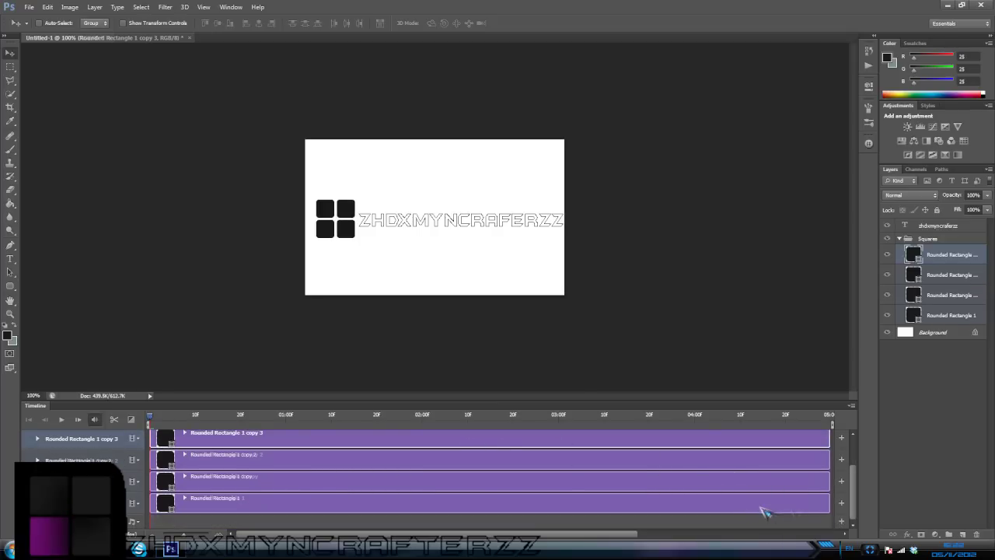
Trim the four Rounded Rectangle clips and the text clip to about 20 frames
{"action": "left_click_drag", "start_coordinate": [823, 500], "coordinate": [238, 502]}
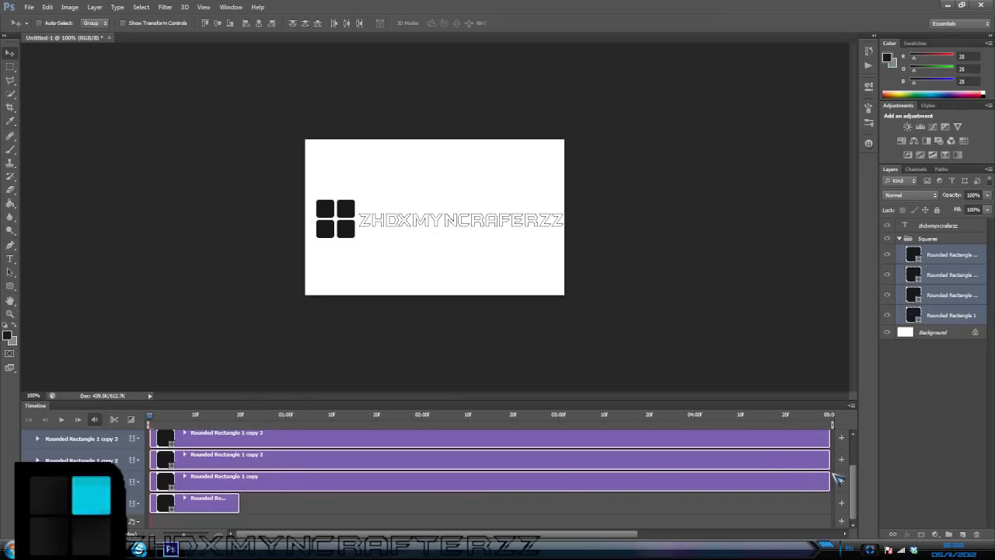
{"action": "left_click_drag", "start_coordinate": [827, 482], "coordinate": [239, 480]}
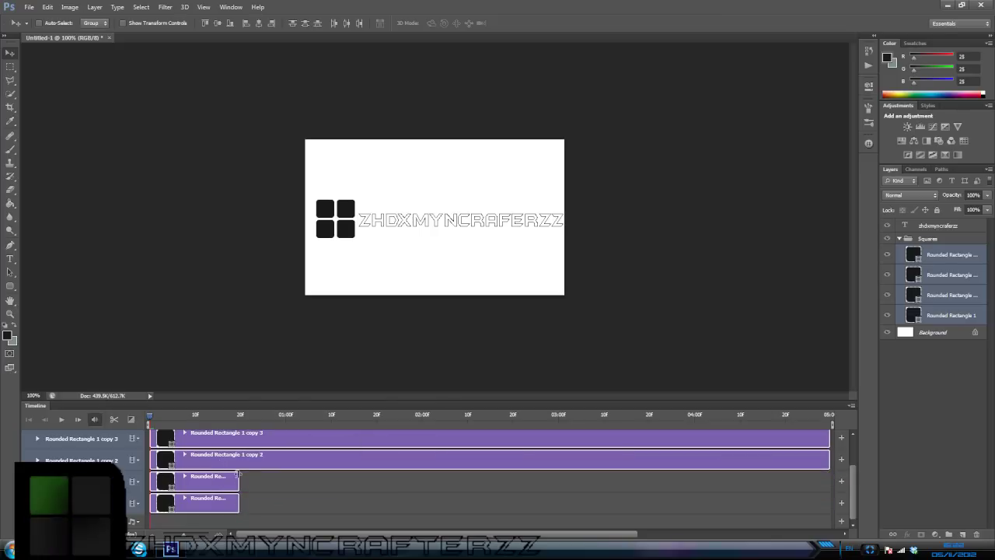
{"action": "left_click_drag", "start_coordinate": [826, 459], "coordinate": [238, 459]}
{"action": "left_click_drag", "start_coordinate": [827, 439], "coordinate": [239, 440]}
{"action": "scroll", "coordinate": [296, 476], "scroll_direction": "up", "scroll_amount": 2}
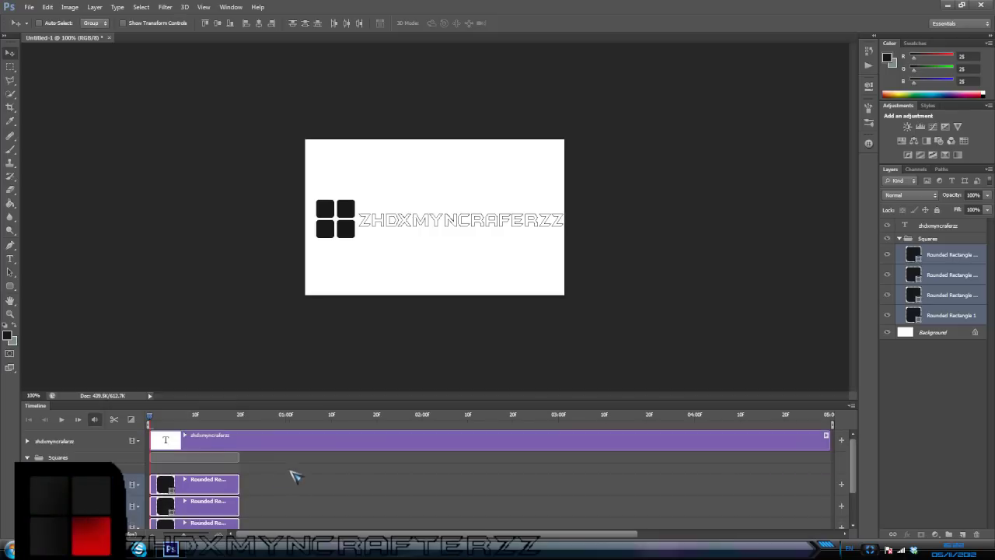
{"action": "left_click_drag", "start_coordinate": [828, 441], "coordinate": [237, 456]}
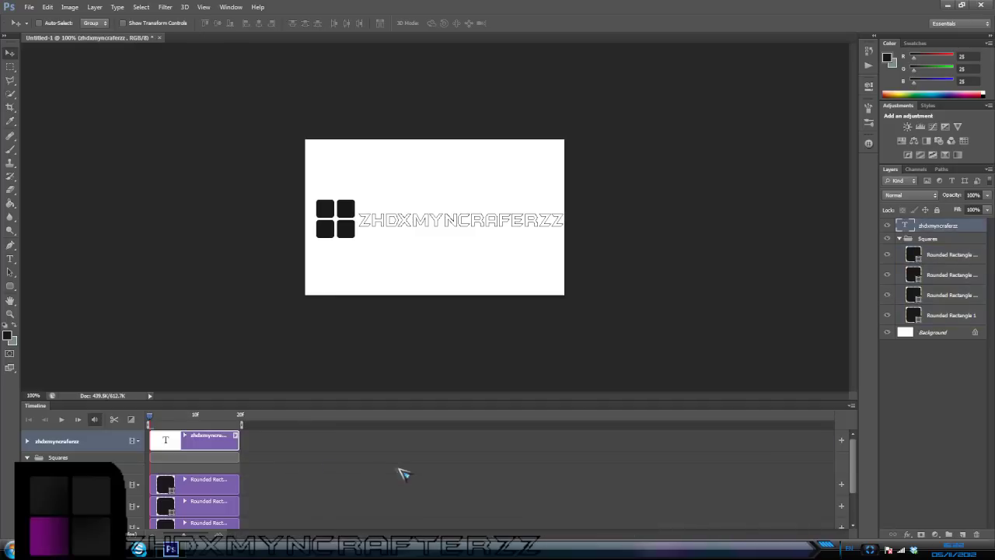
Add a frame-0 Style keyframe to Rounded Rectangle 1 copy 3, go to frame 10, and open its Layer Style
{"action": "scroll", "coordinate": [391, 468], "scroll_direction": "down", "scroll_amount": 3}
{"action": "scroll", "coordinate": [324, 464], "scroll_direction": "up", "scroll_amount": 2}
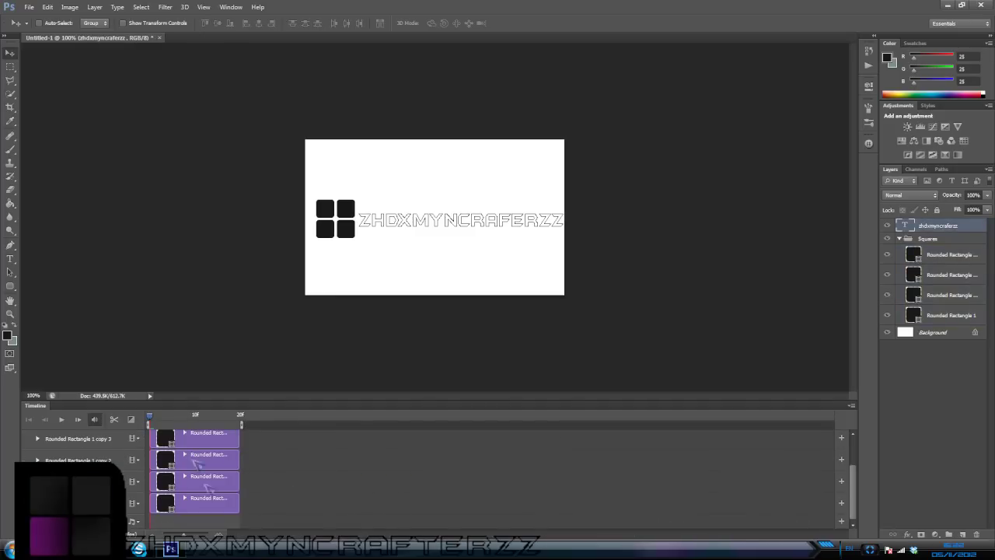
{"action": "scroll", "coordinate": [145, 472], "scroll_direction": "up", "scroll_amount": 2}
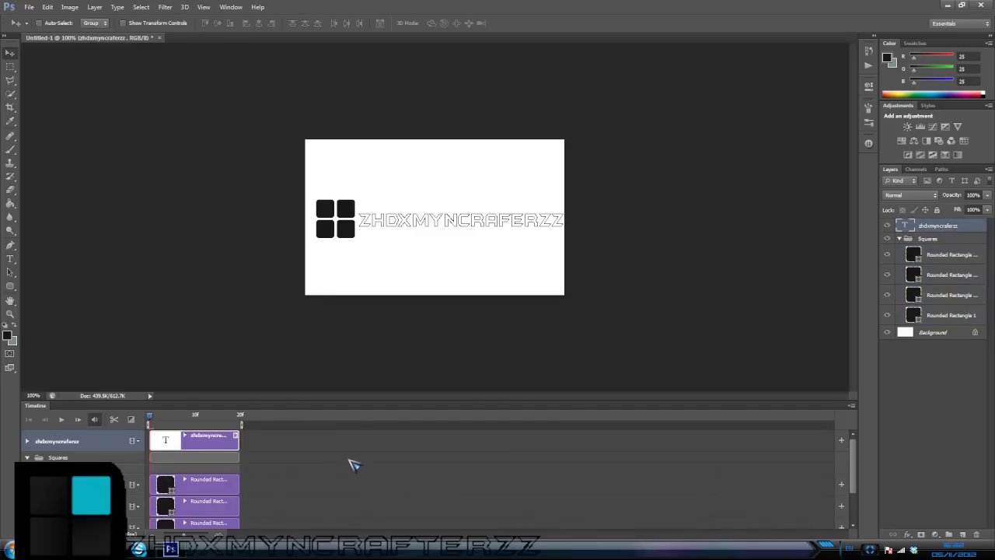
{"action": "scroll", "coordinate": [352, 466], "scroll_direction": "down", "scroll_amount": 2}
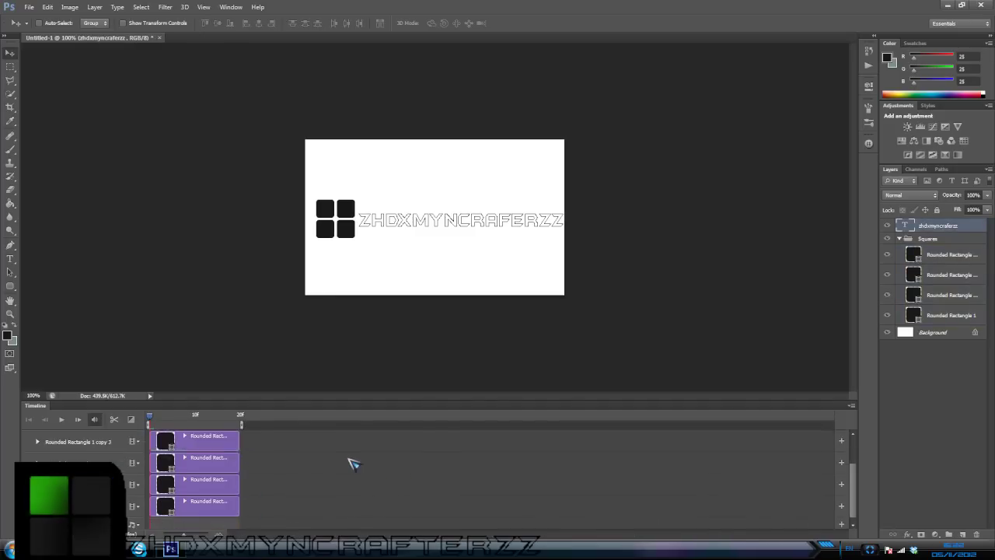
{"action": "left_click", "coordinate": [37, 441]}
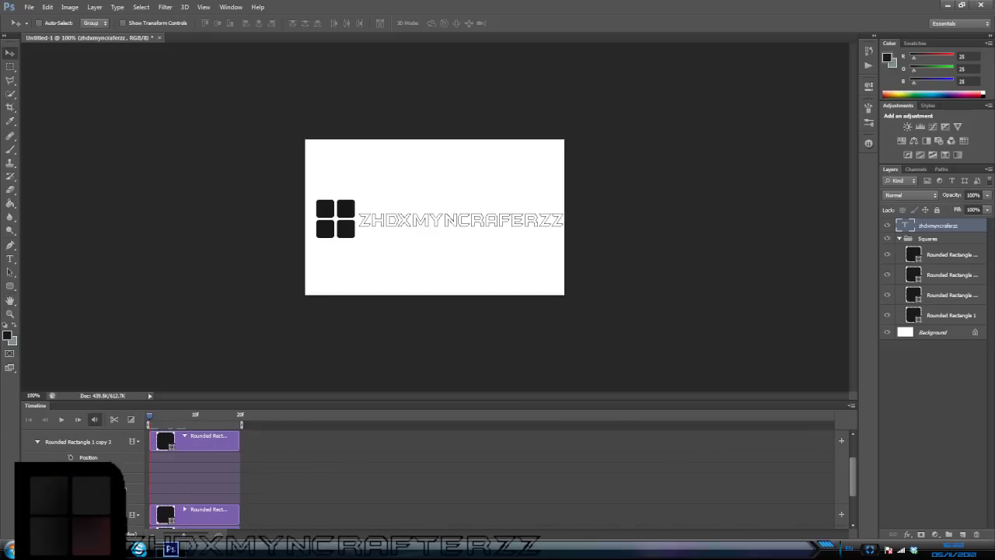
{"action": "left_click", "coordinate": [70, 457]}
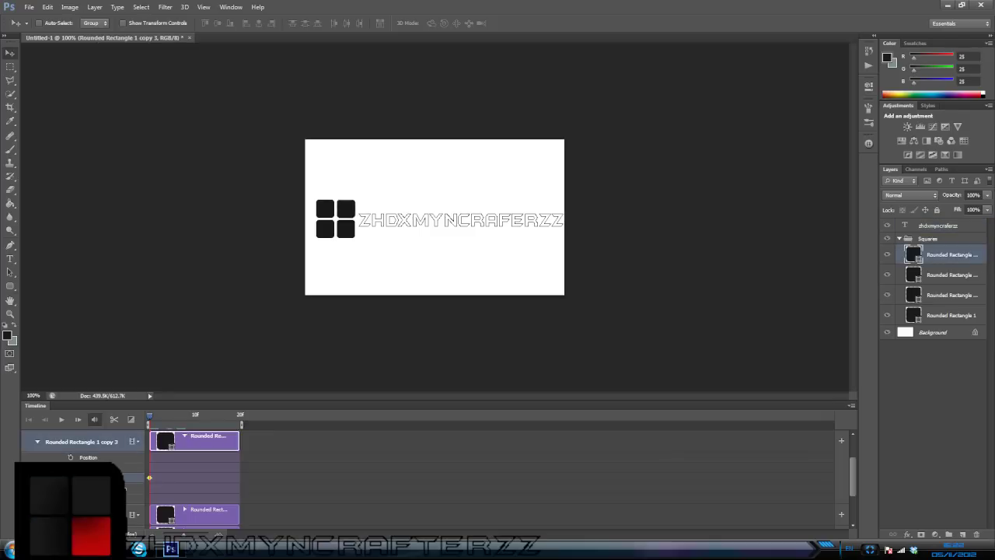
{"action": "left_click_drag", "start_coordinate": [153, 420], "coordinate": [197, 427]}
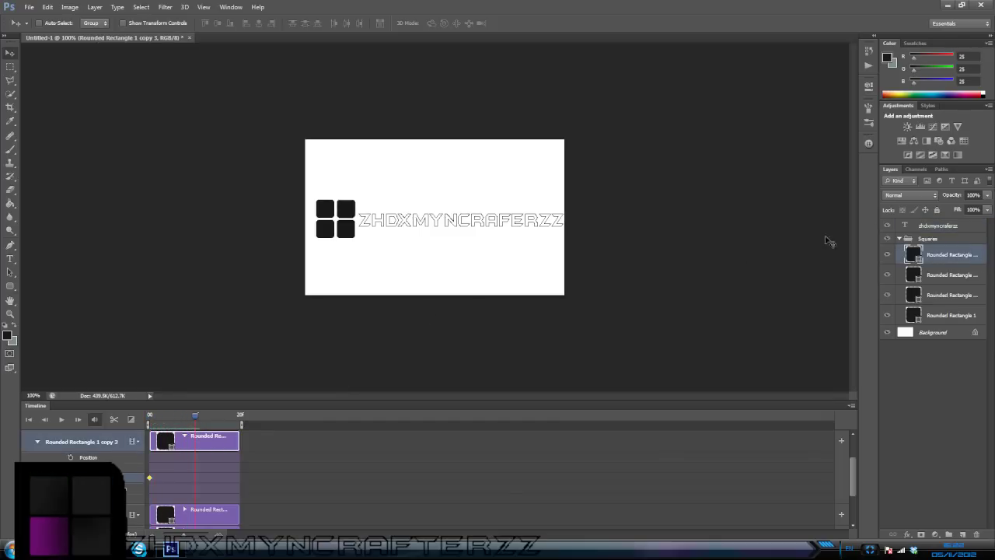
{"action": "double_click", "coordinate": [964, 266]}
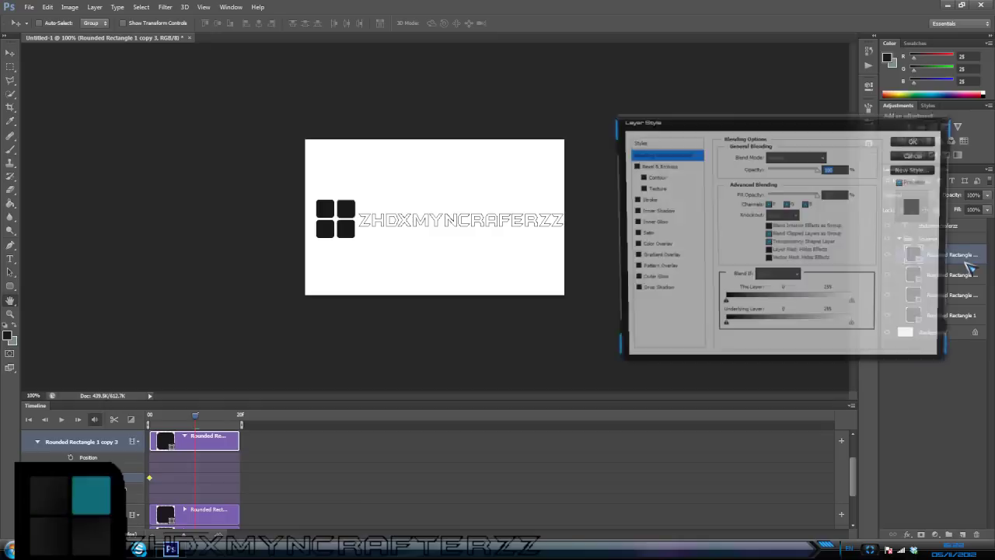
Give the top-right square a lime green Color Overlay at frame 10
{"action": "left_click", "coordinate": [662, 247]}
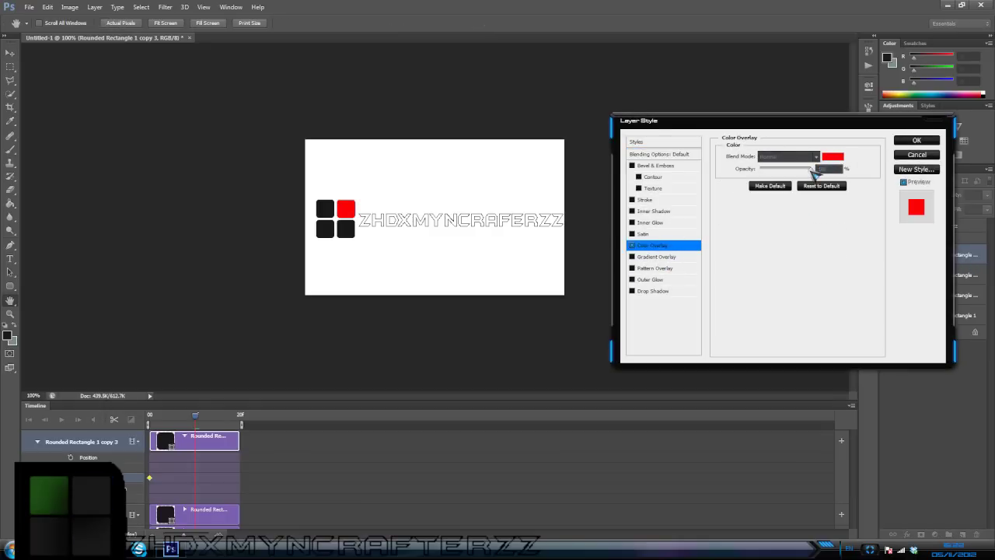
{"action": "left_click", "coordinate": [832, 156]}
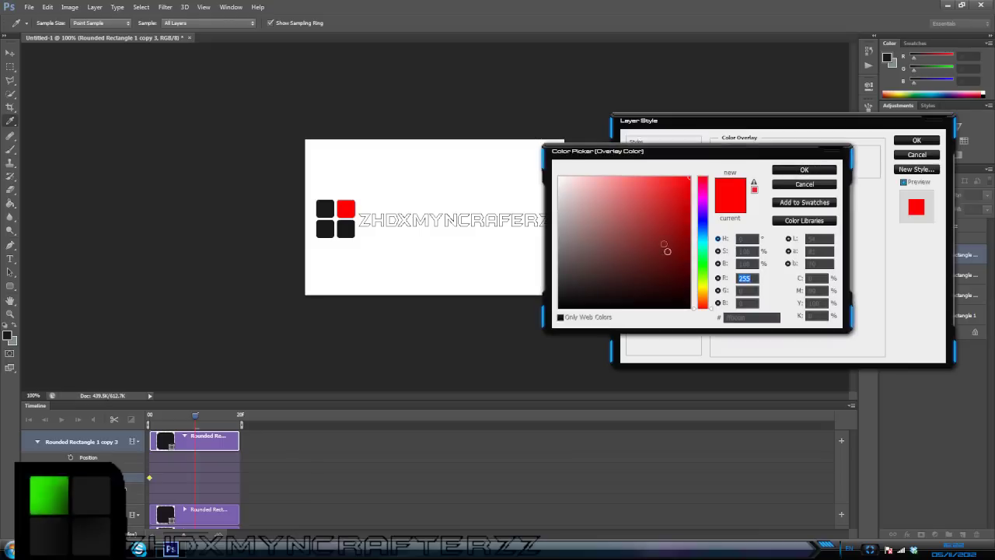
{"action": "left_click_drag", "start_coordinate": [703, 260], "coordinate": [705, 283]}
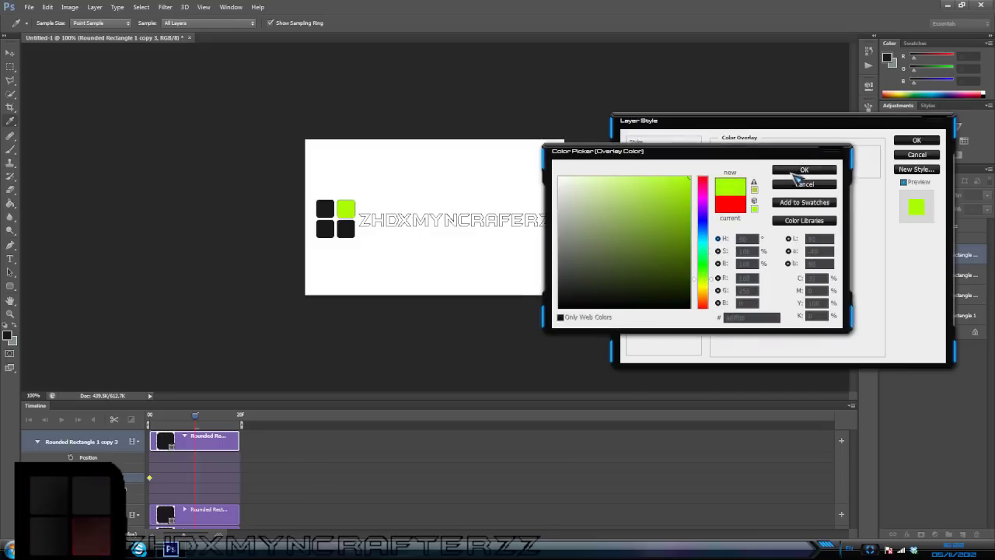
{"action": "left_click", "coordinate": [801, 171]}
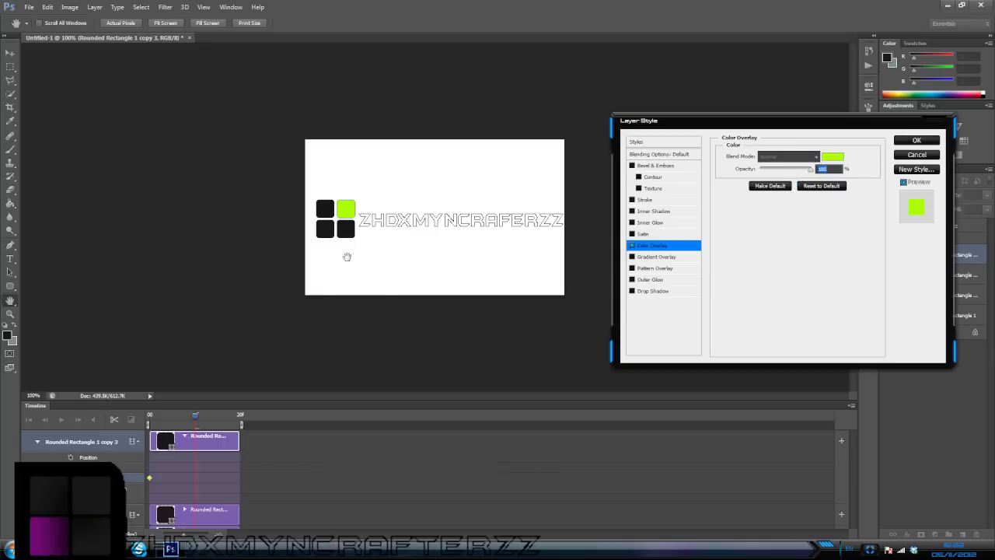
{"action": "left_click", "coordinate": [916, 141]}
Turn the Color Overlay off at the clip's last frame and preview the green flash
{"action": "left_click_drag", "start_coordinate": [195, 414], "coordinate": [245, 422]}
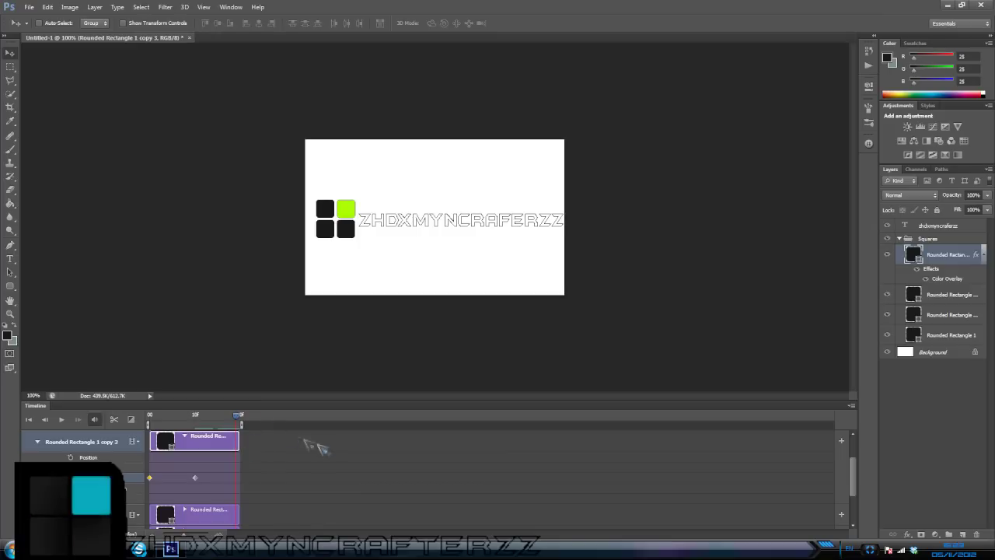
{"action": "double_click", "coordinate": [968, 263]}
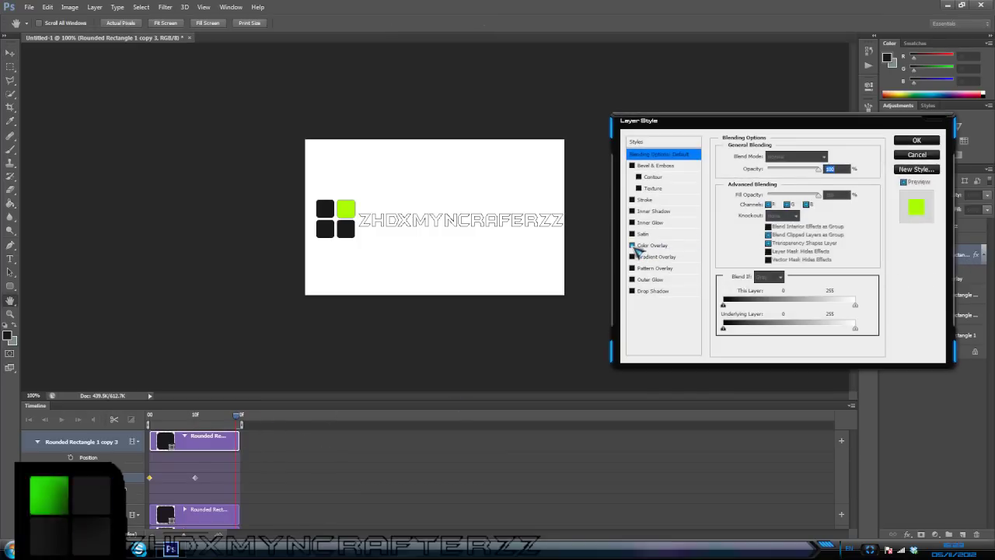
{"action": "left_click", "coordinate": [634, 245]}
{"action": "left_click", "coordinate": [913, 143]}
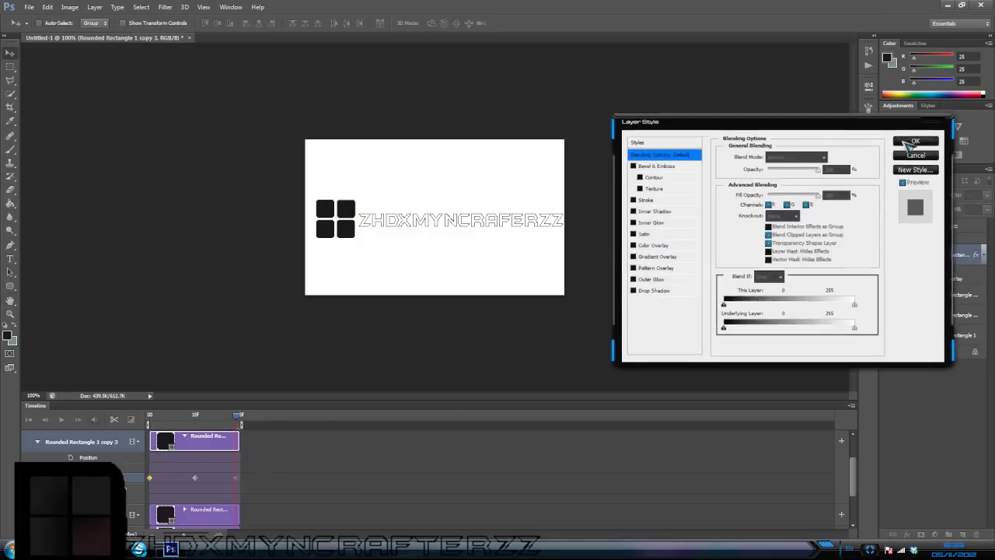
{"action": "left_click_drag", "start_coordinate": [238, 419], "coordinate": [203, 439]}
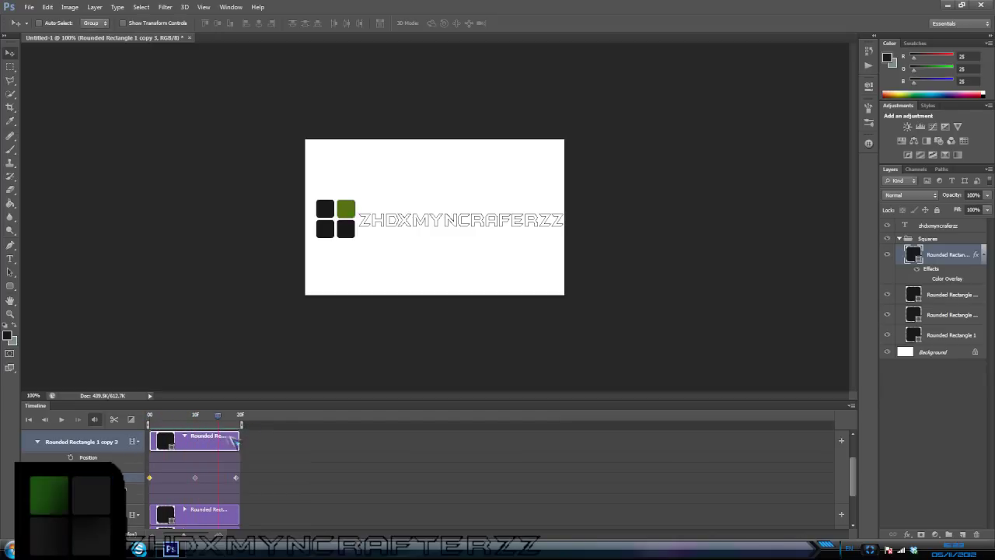
Extend the Rounded Rectangle 1 copy 3 and copy 2 clips out to 02:00
{"action": "left_click_drag", "start_coordinate": [237, 441], "coordinate": [422, 443]}
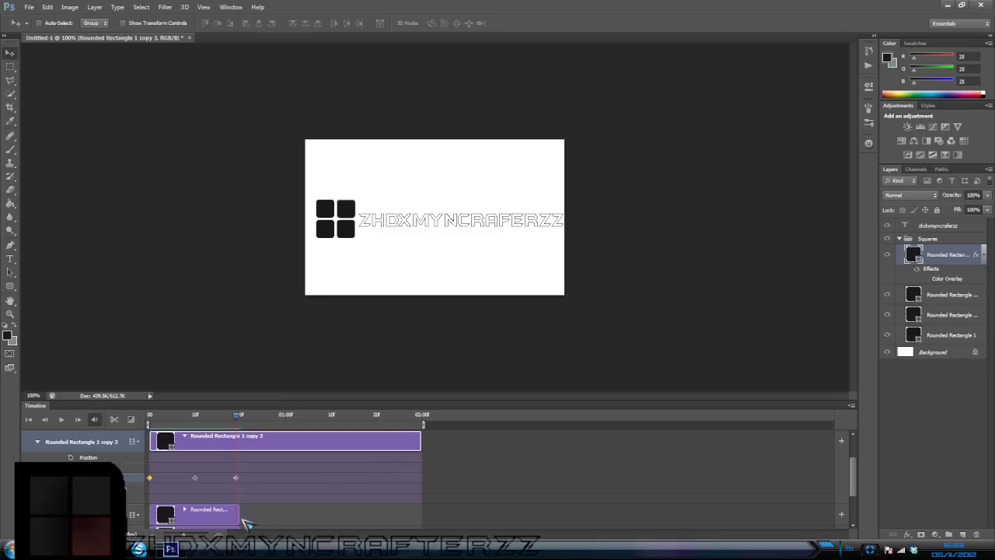
{"action": "left_click_drag", "start_coordinate": [242, 515], "coordinate": [425, 512]}
{"action": "scroll", "coordinate": [480, 490], "scroll_direction": "down", "scroll_amount": 2}
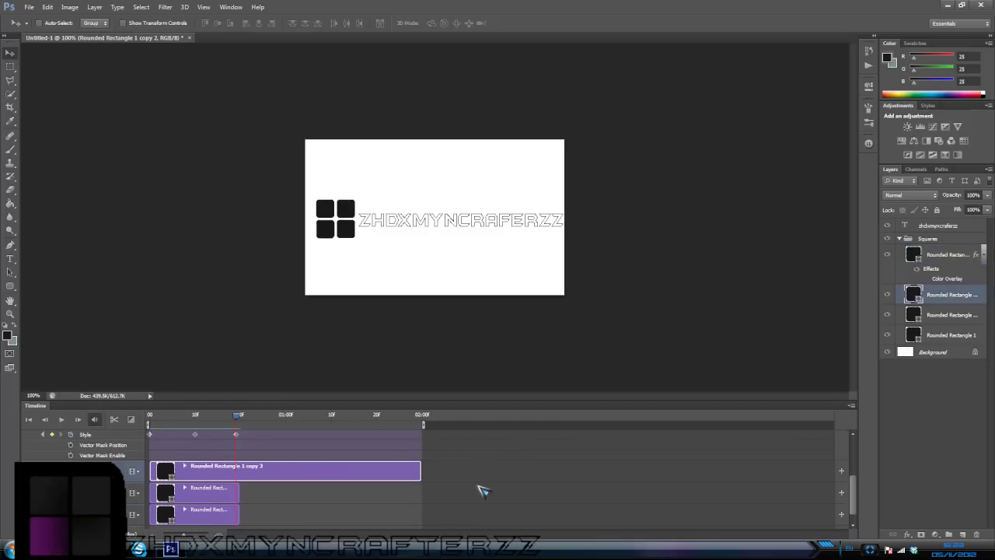
Extend the Rounded Rectangle 1 copy and Rounded Rectangle 1 clips to 02:00
{"action": "left_click_drag", "start_coordinate": [240, 495], "coordinate": [424, 495]}
{"action": "left_click_drag", "start_coordinate": [239, 514], "coordinate": [422, 508]}
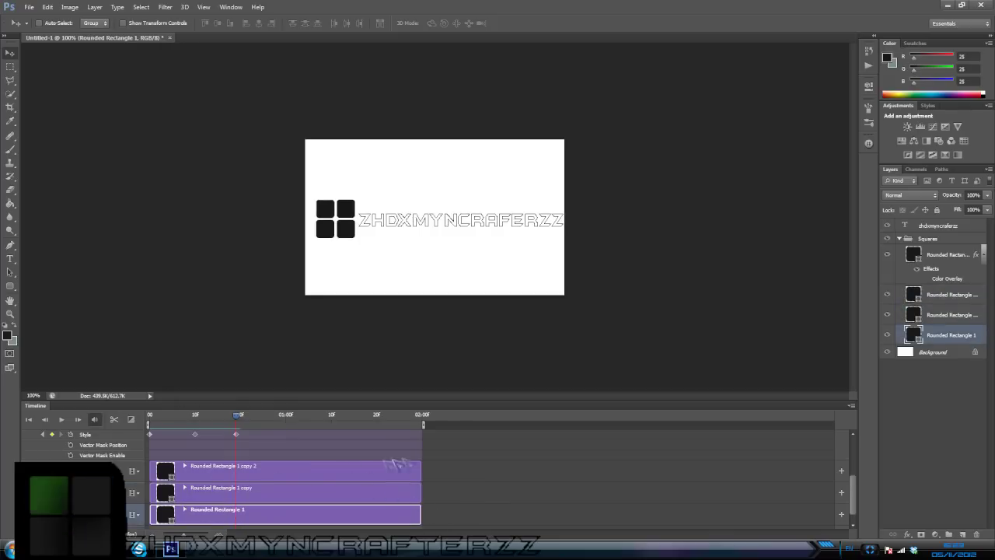
{"action": "scroll", "coordinate": [289, 451], "scroll_direction": "up", "scroll_amount": 3}
{"action": "scroll", "coordinate": [289, 451], "scroll_direction": "down", "scroll_amount": 1}
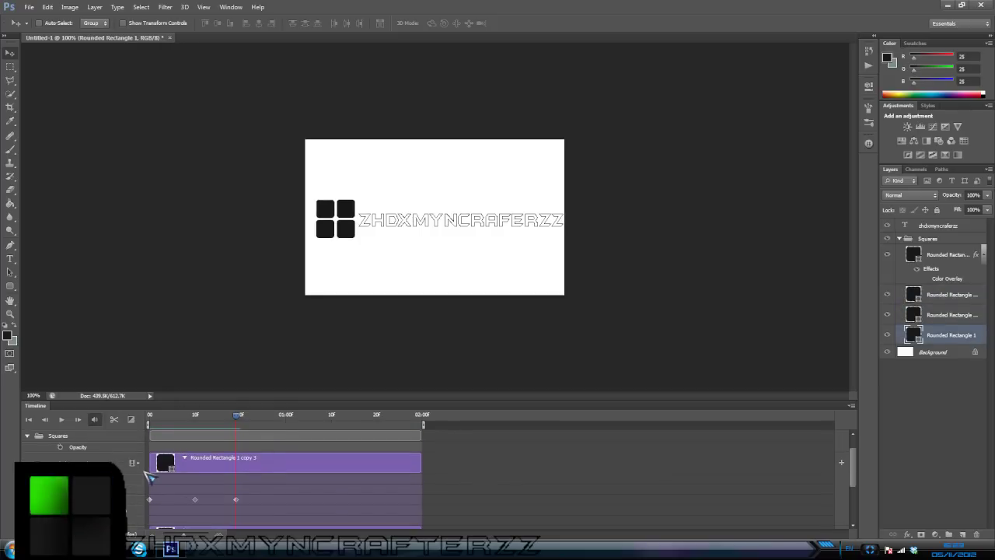
Collapse copy 3's keyframe rows, expand copy 2's properties, and check where the text clip ends
{"action": "left_click", "coordinate": [184, 457]}
{"action": "scroll", "coordinate": [276, 465], "scroll_direction": "up", "scroll_amount": 1}
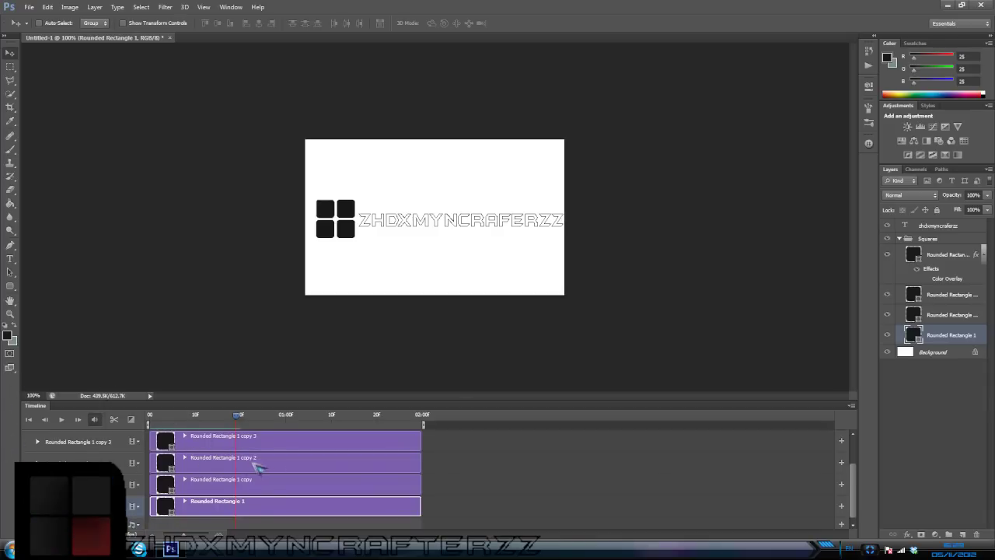
{"action": "scroll", "coordinate": [257, 468], "scroll_direction": "up", "scroll_amount": 1}
{"action": "scroll", "coordinate": [296, 476], "scroll_direction": "down", "scroll_amount": 1}
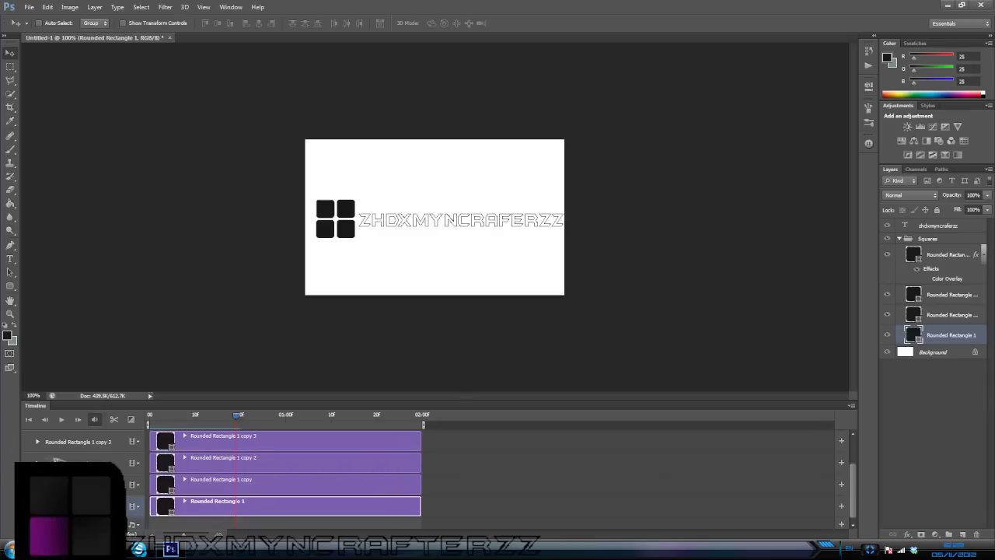
{"action": "left_click", "coordinate": [185, 457]}
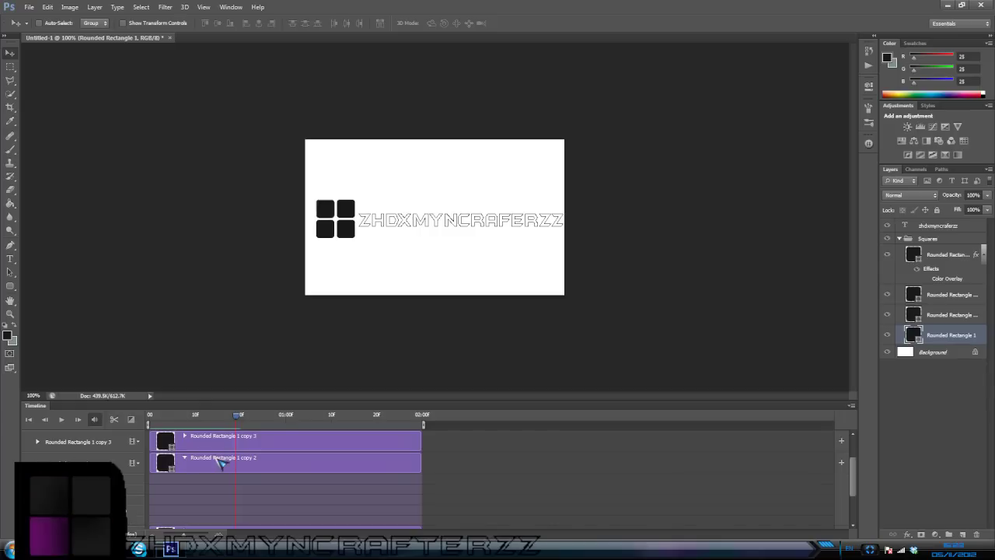
{"action": "left_click_drag", "start_coordinate": [238, 418], "coordinate": [231, 417]}
{"action": "scroll", "coordinate": [243, 460], "scroll_direction": "up", "scroll_amount": 2}
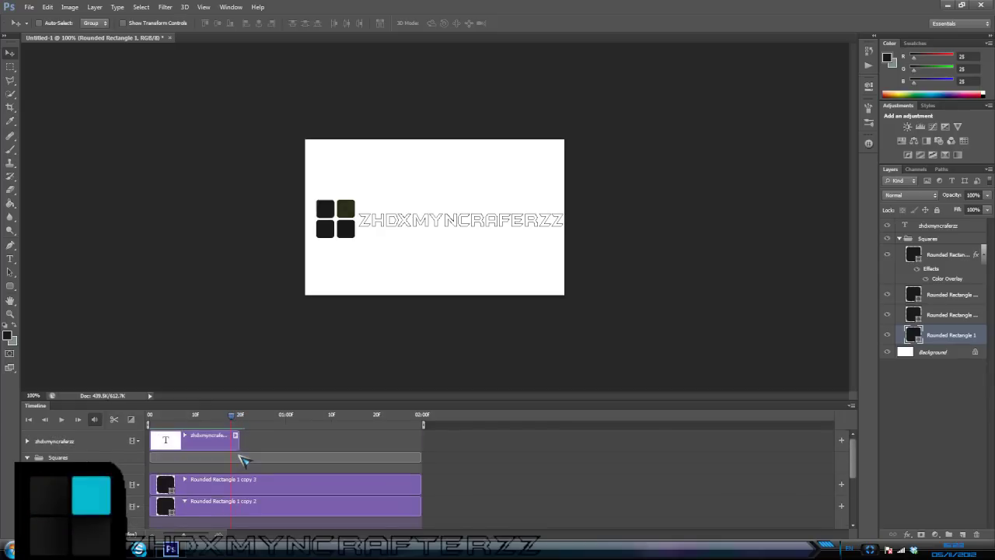
{"action": "left_click", "coordinate": [239, 450]}
Extend the text clip to 02:00, add copy 2's starting Style keyframe at 20f, then go to 01:00
{"action": "left_click_drag", "start_coordinate": [238, 446], "coordinate": [423, 445]}
{"action": "scroll", "coordinate": [277, 476], "scroll_direction": "down", "scroll_amount": 3}
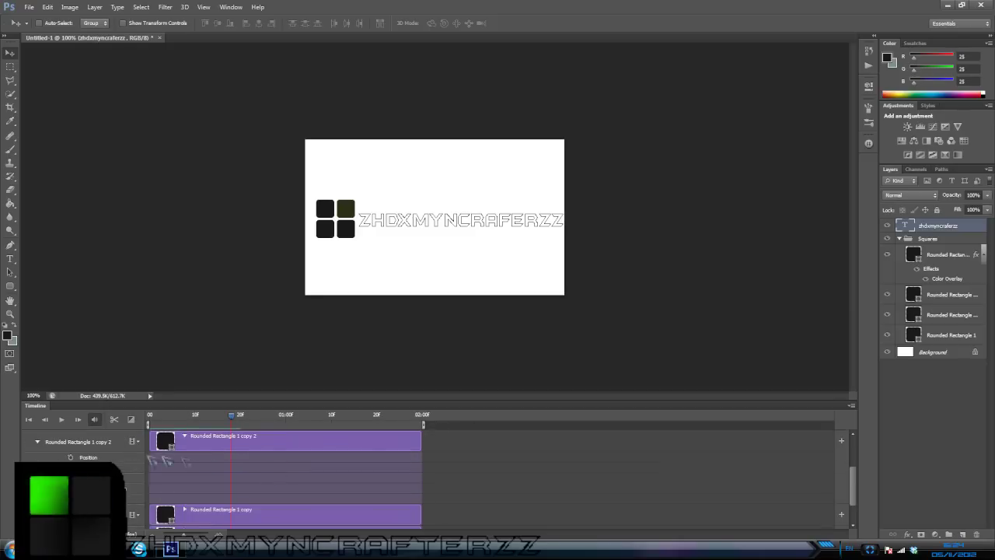
{"action": "mouse_move", "coordinate": [231, 418]}
{"action": "left_mouse_down"}
{"action": "mouse_move", "coordinate": [199, 417]}
{"action": "mouse_move", "coordinate": [244, 428]}
{"action": "left_mouse_up"}
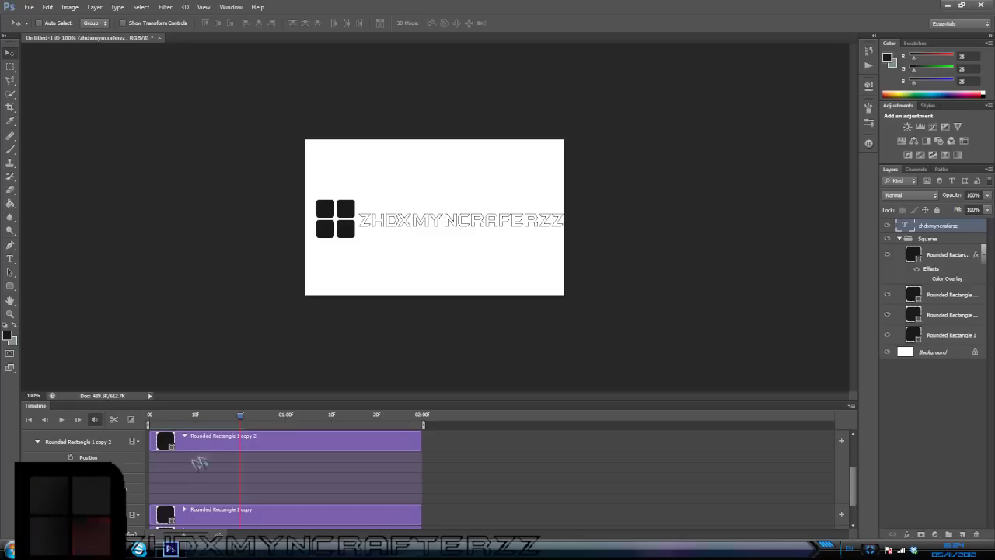
{"action": "left_click", "coordinate": [233, 440]}
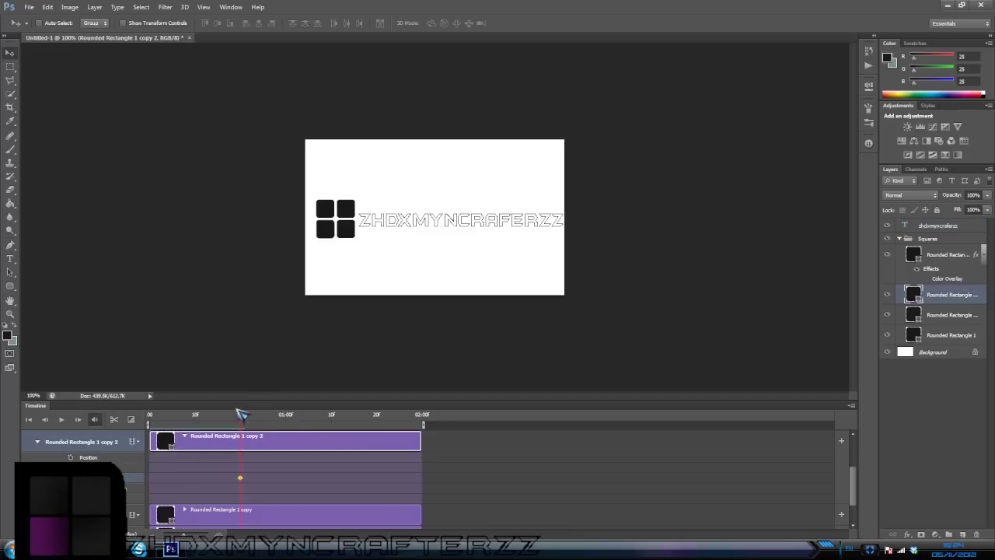
{"action": "left_click_drag", "start_coordinate": [244, 417], "coordinate": [285, 428]}
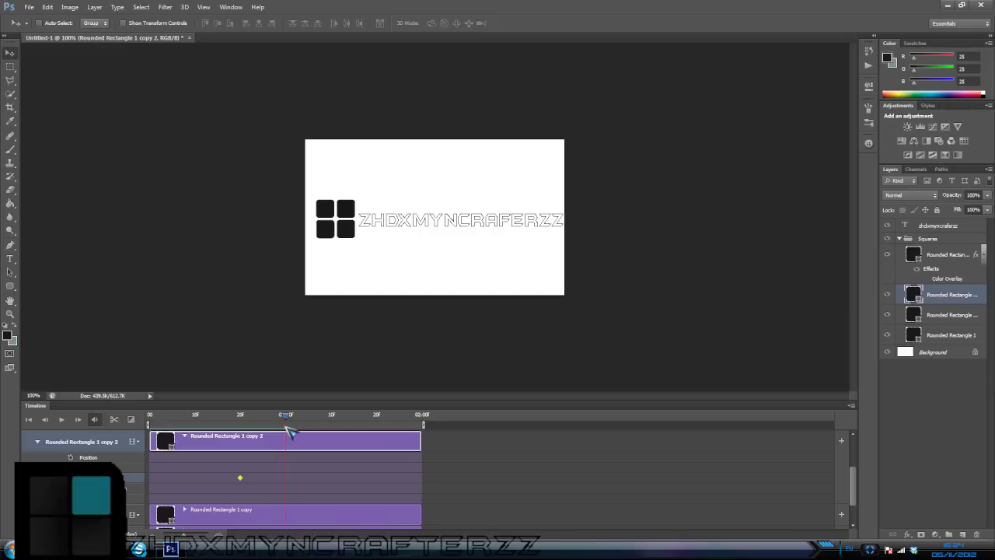